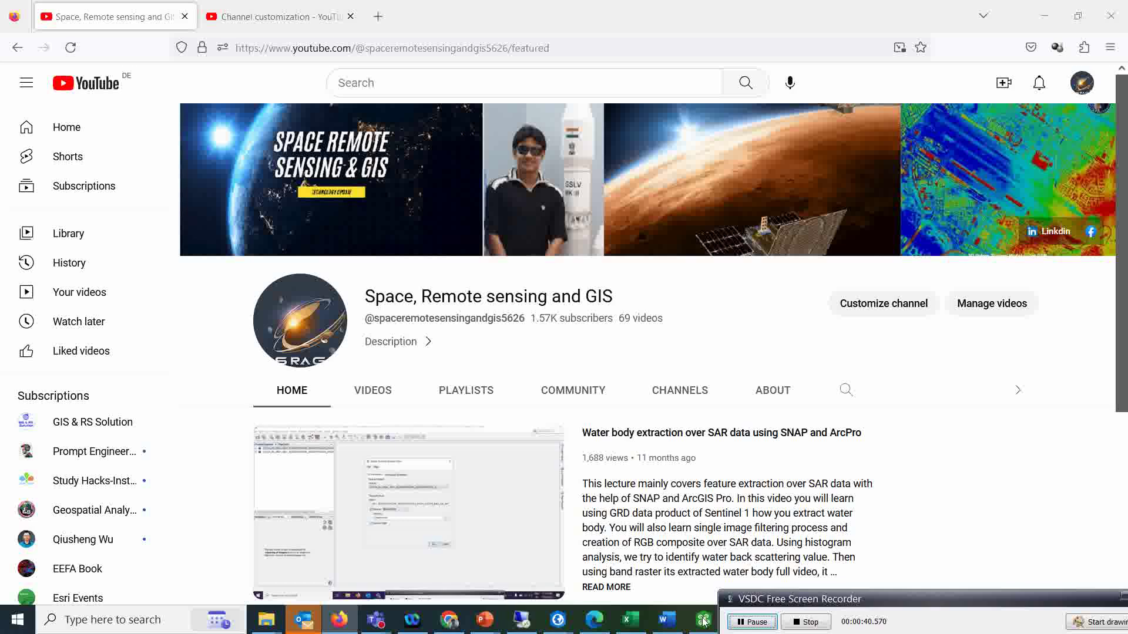
Switch to Drone2Map and name the new project "Drone for Stockpile"
click(667, 605)
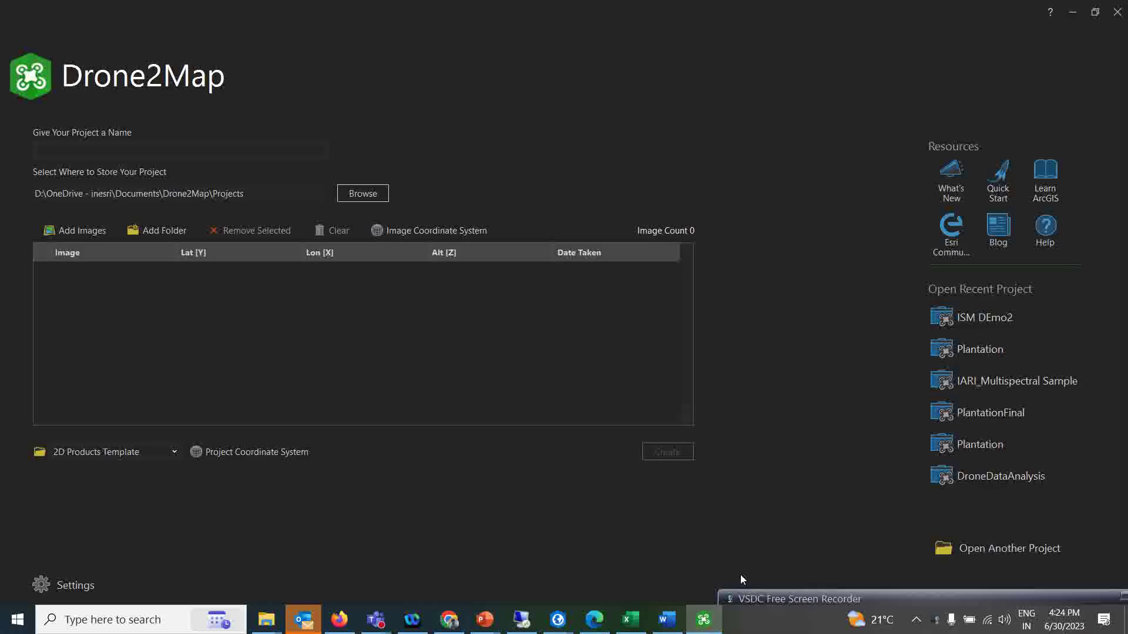
mouse_move(839, 598)
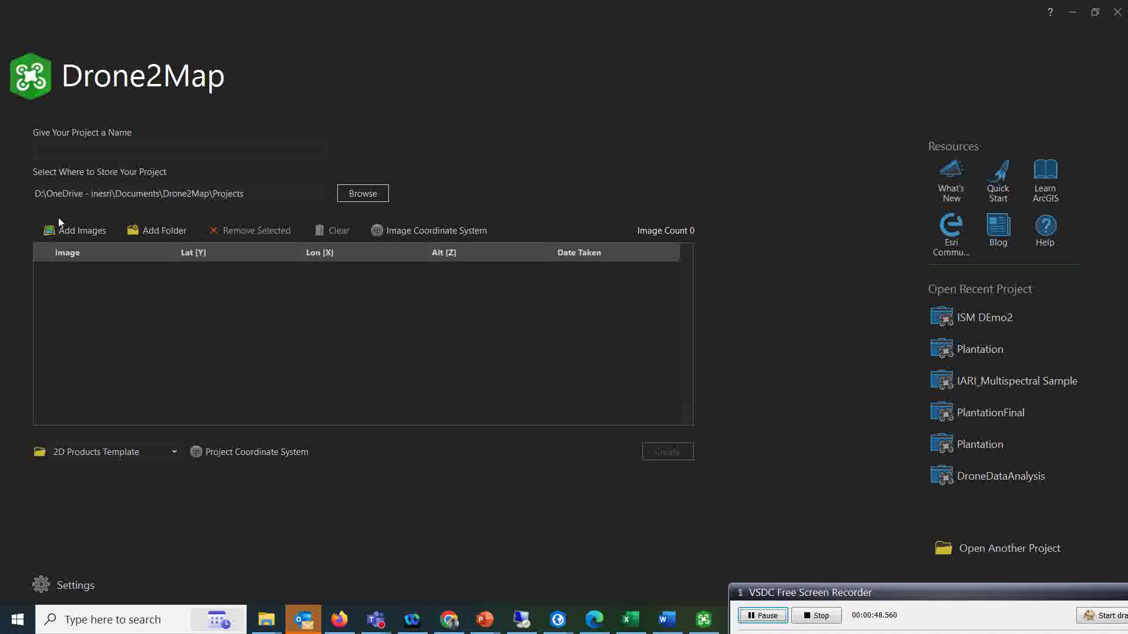
click(78, 148)
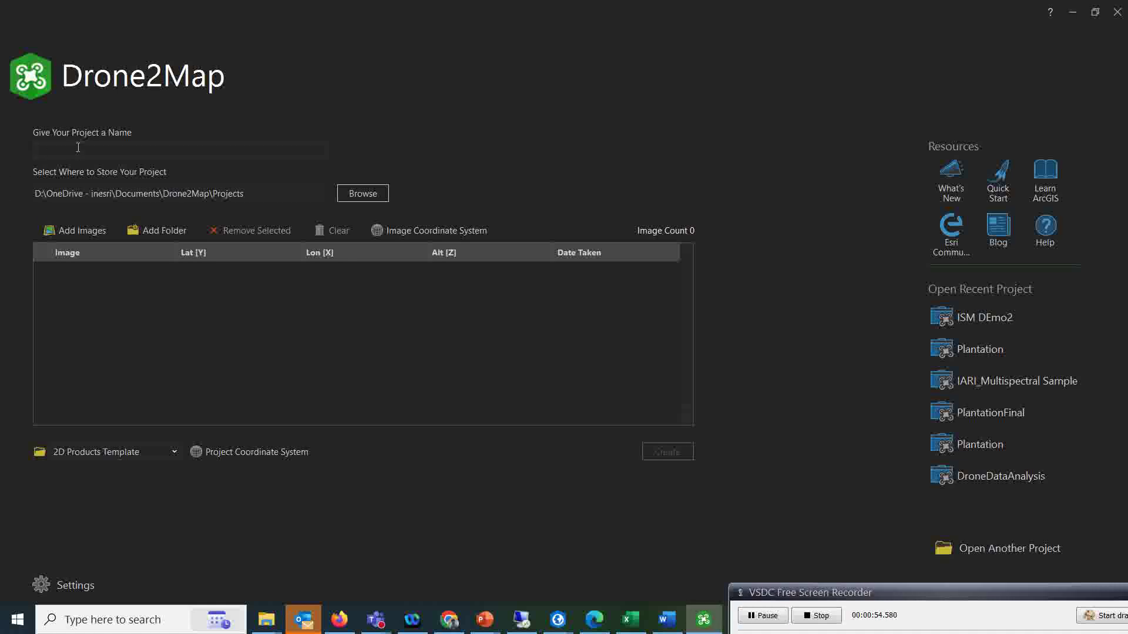
text(Drone for Stockpile)
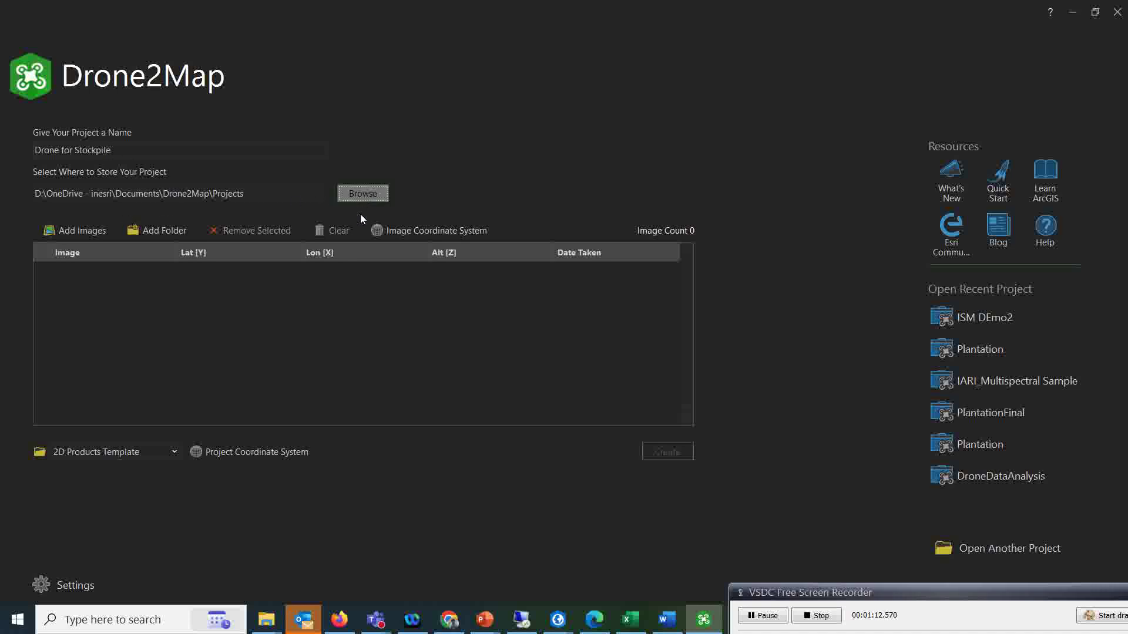
Set the project's storage location to the ILO 30June folder in E:\Tech support Training 2023
click(370, 195)
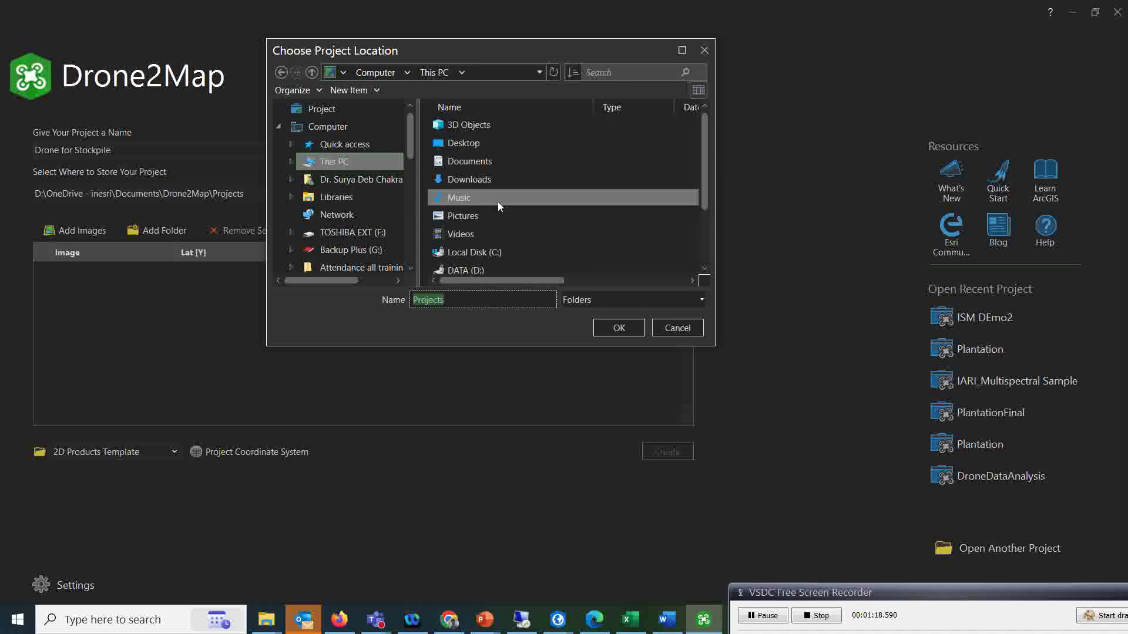
scroll(499, 202, down, 2)
double_click(472, 221)
scroll(561, 214, down, 2)
scroll(497, 229, down, 1)
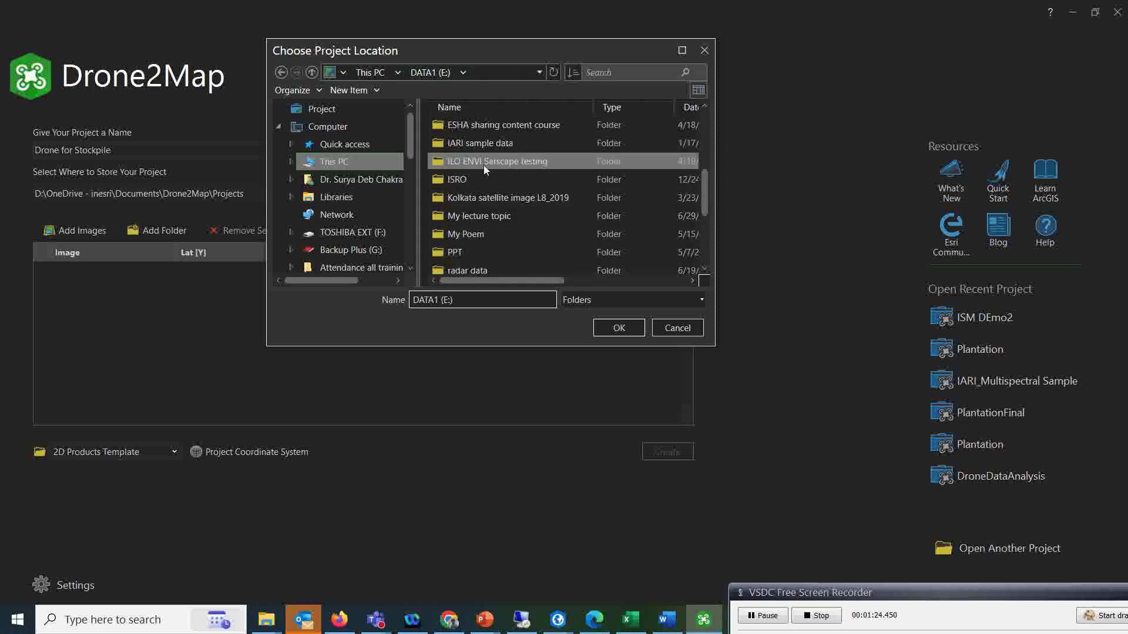
scroll(482, 178, down, 1)
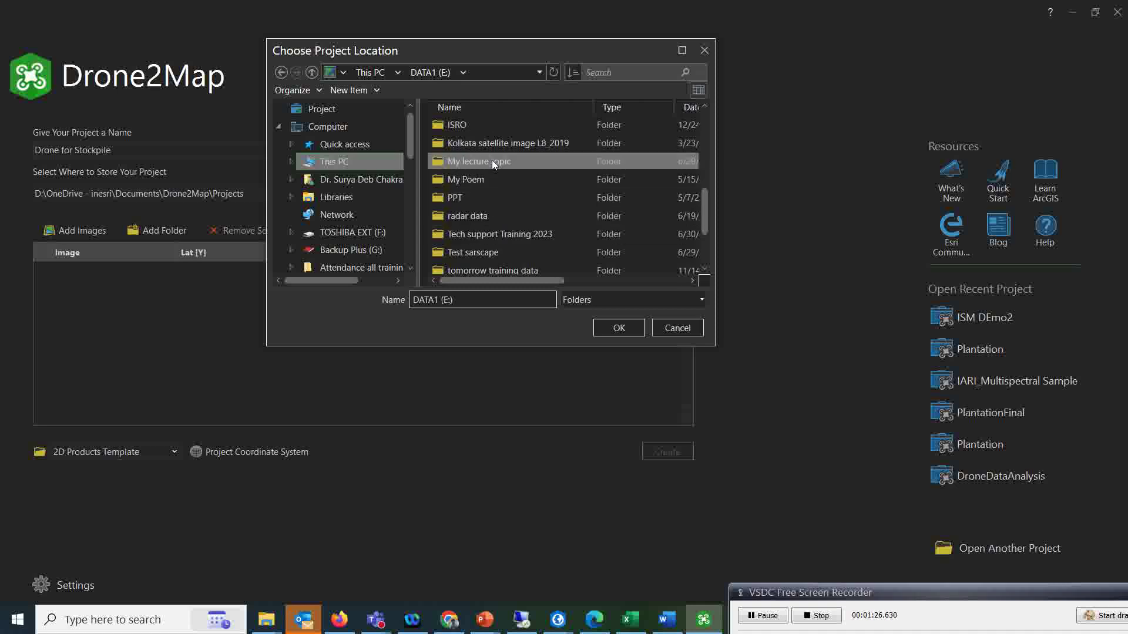
double_click(492, 161)
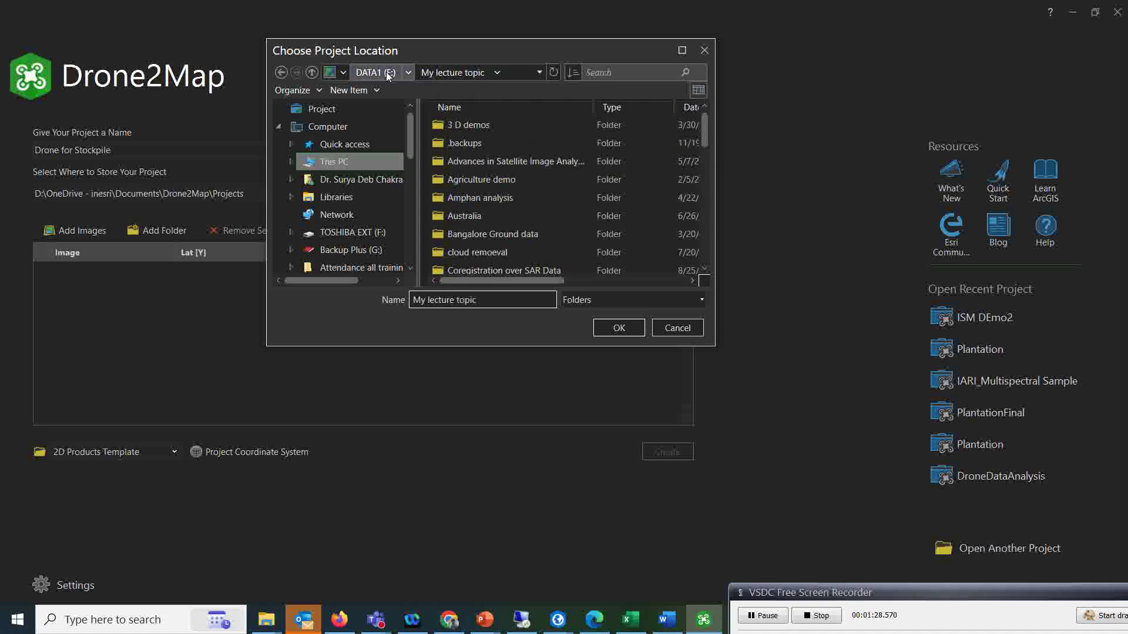
click(367, 72)
scroll(483, 252, down, 4)
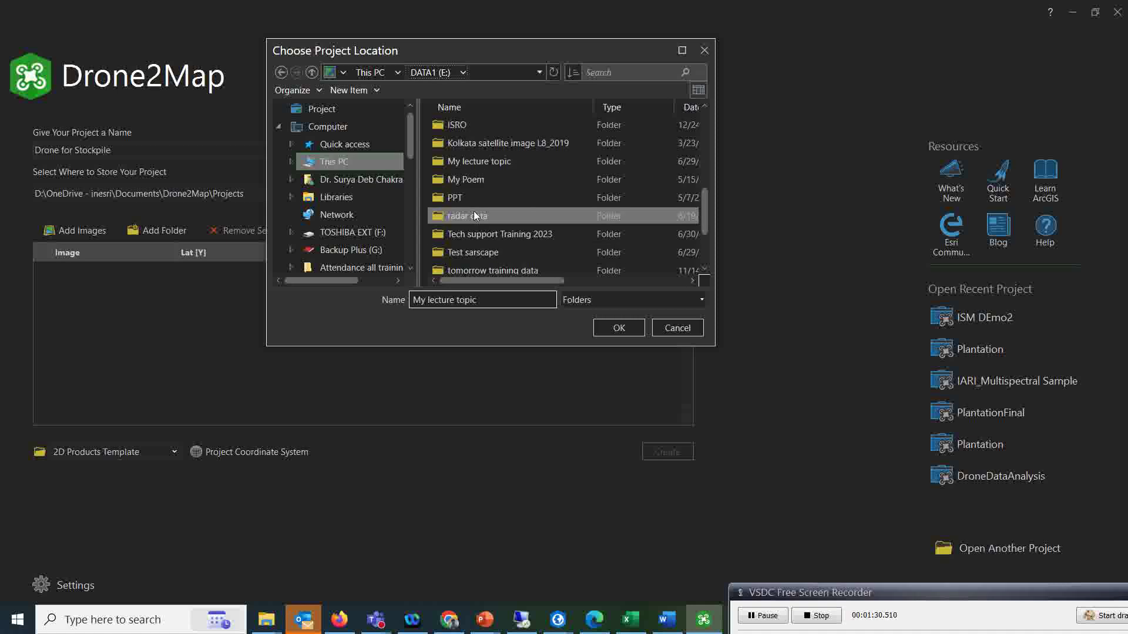
click(487, 234)
double_click(487, 234)
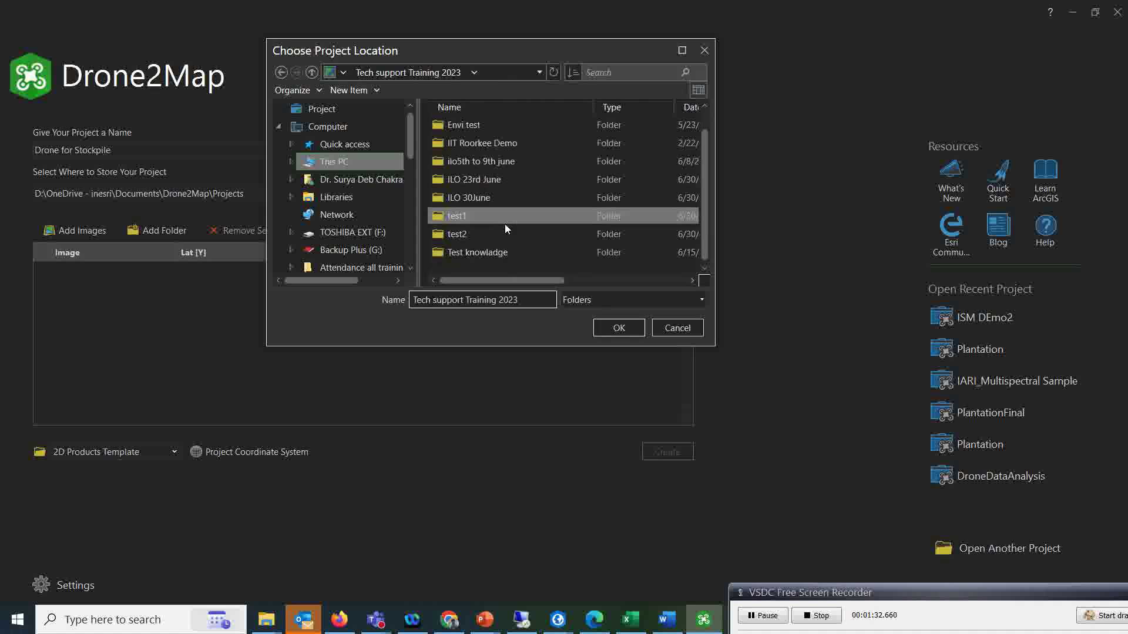
click(473, 203)
click(619, 329)
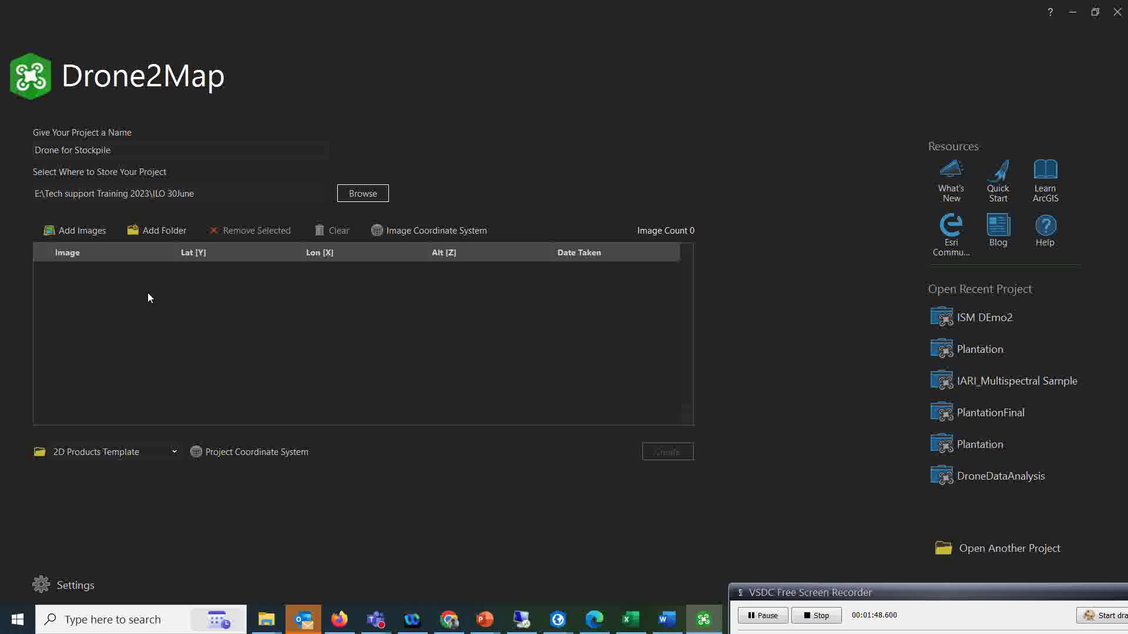
Add the Images folder from D:\ESRI_Training_materials\Drone data\Sample Asphalt as the image source and create the project
click(153, 235)
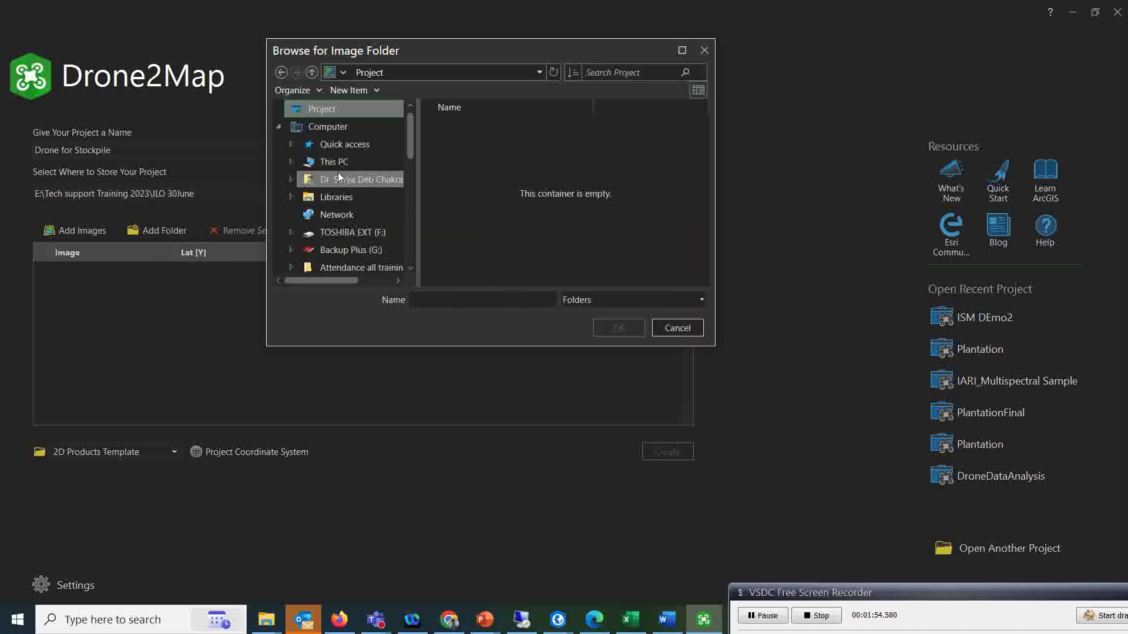
click(336, 169)
scroll(470, 241, down, 2)
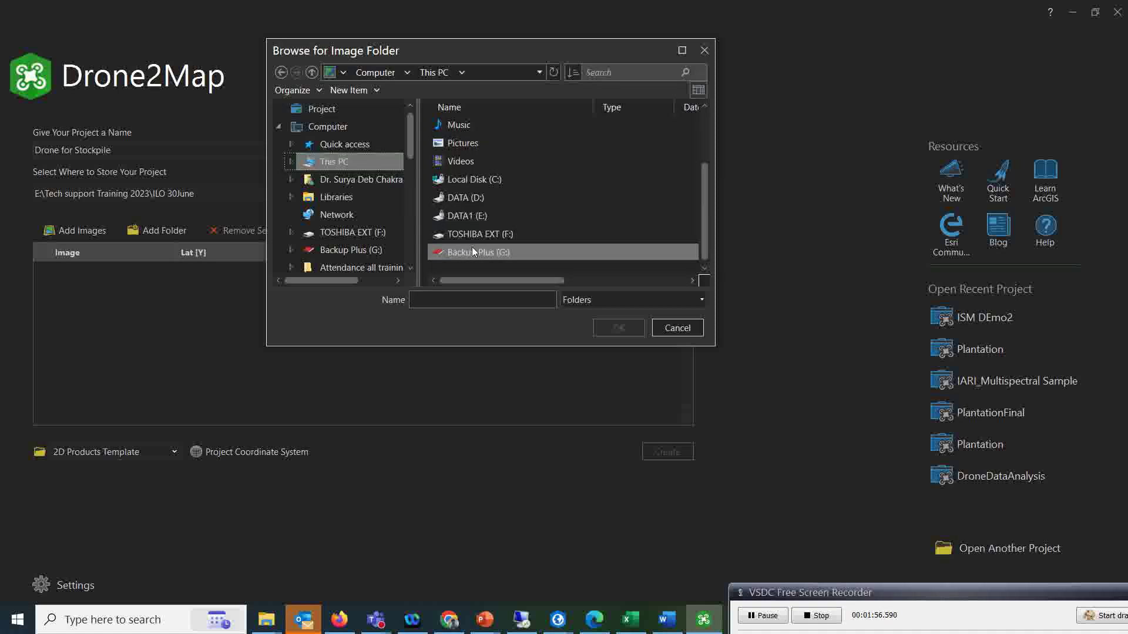
double_click(478, 198)
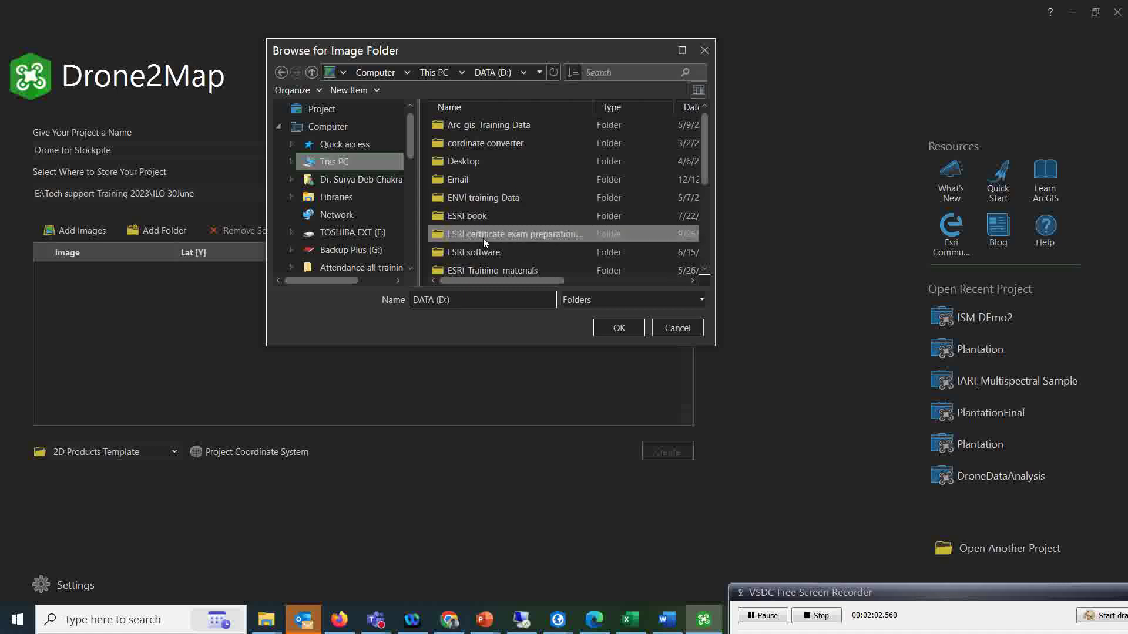
double_click(476, 265)
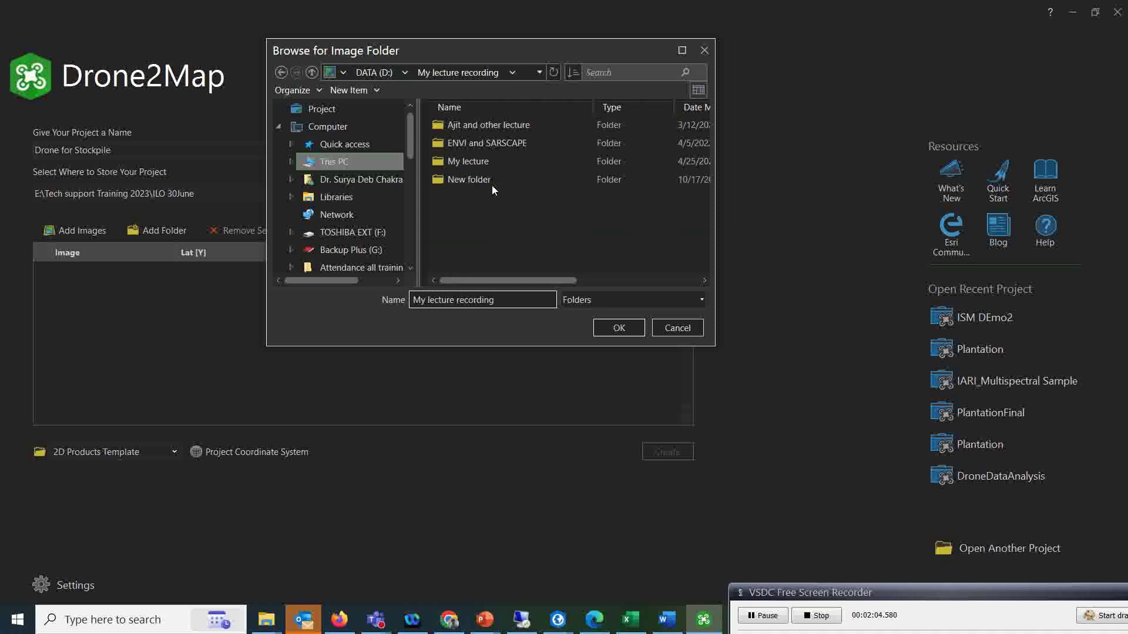
click(376, 73)
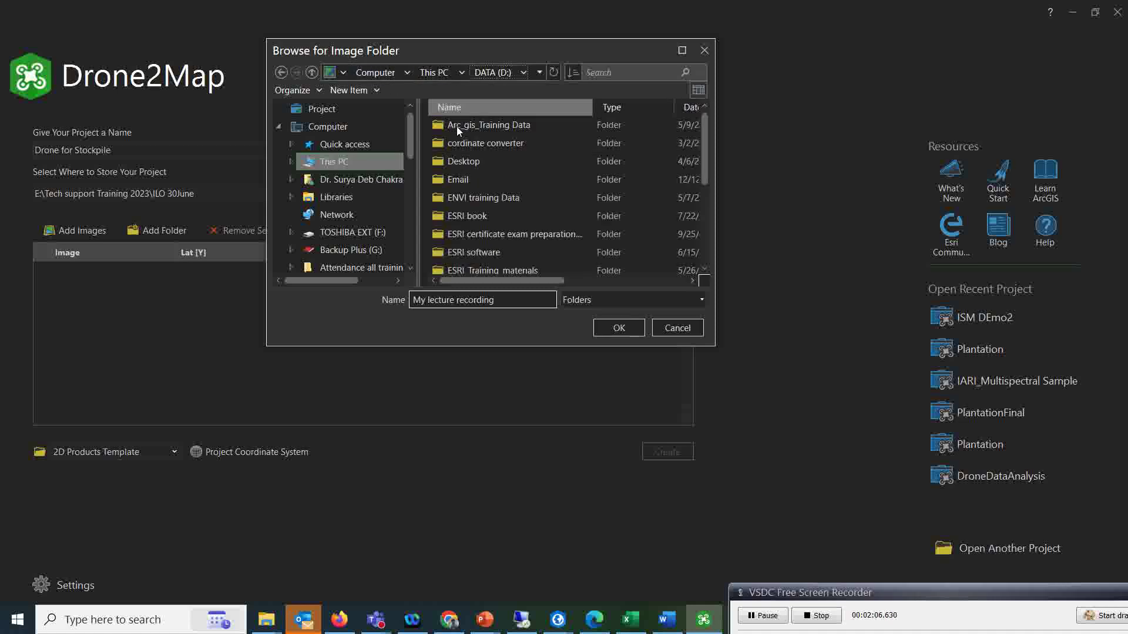
scroll(491, 230, down, 2)
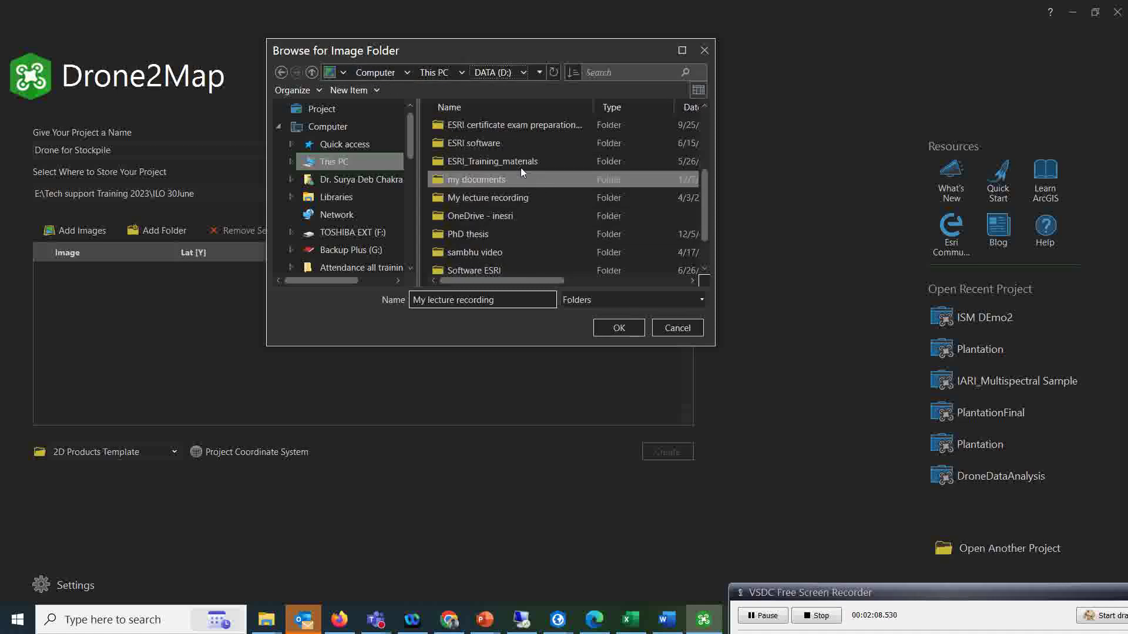
double_click(501, 163)
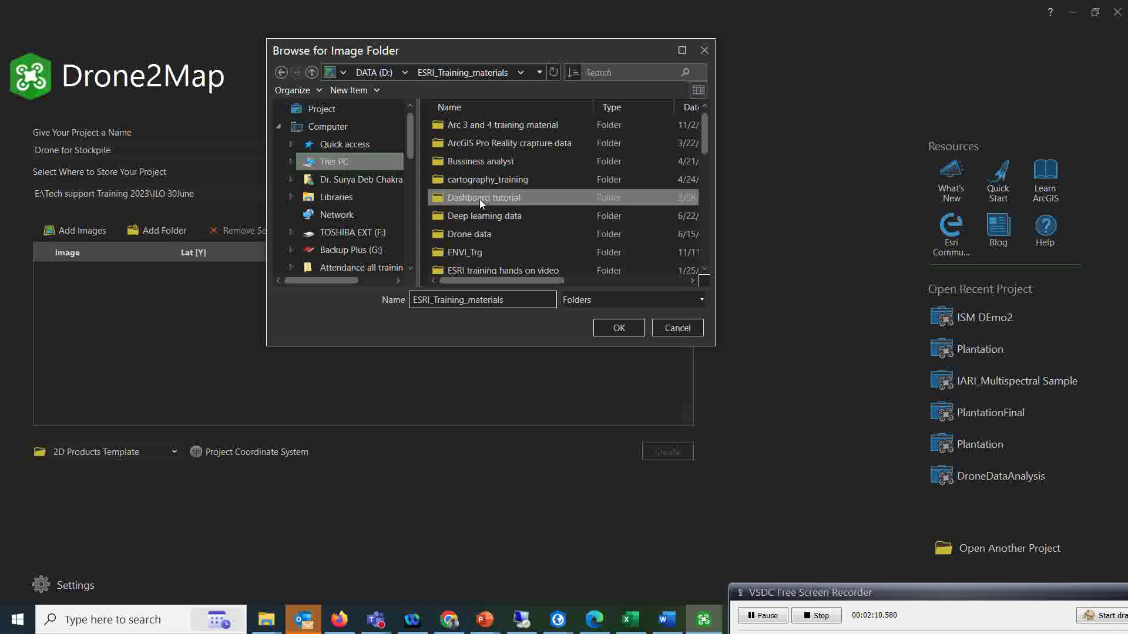
double_click(473, 238)
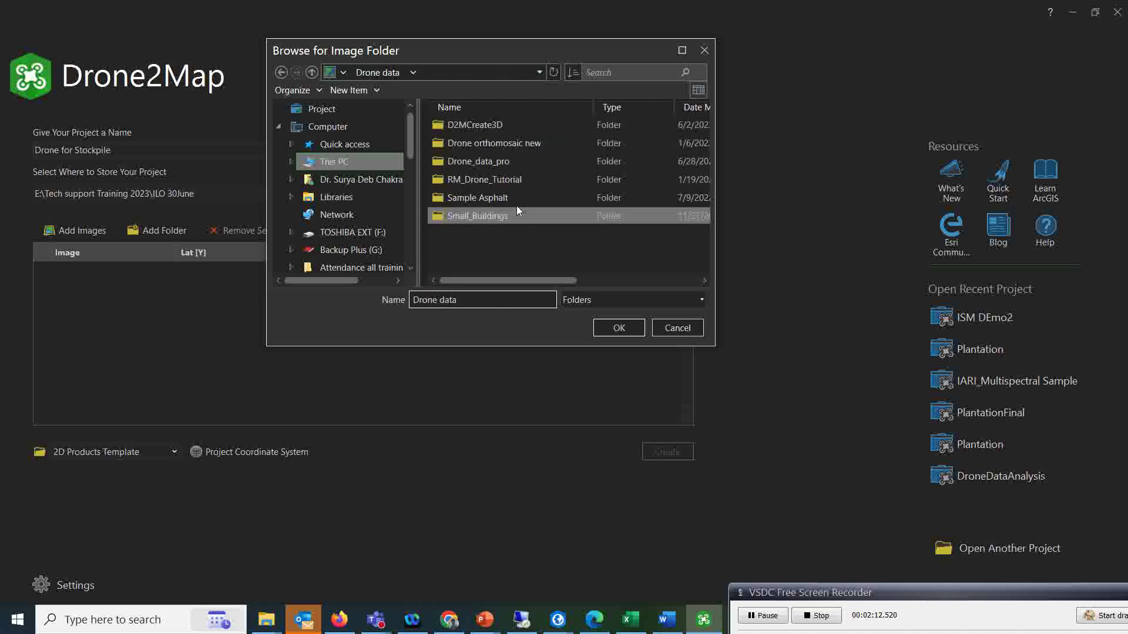
double_click(466, 199)
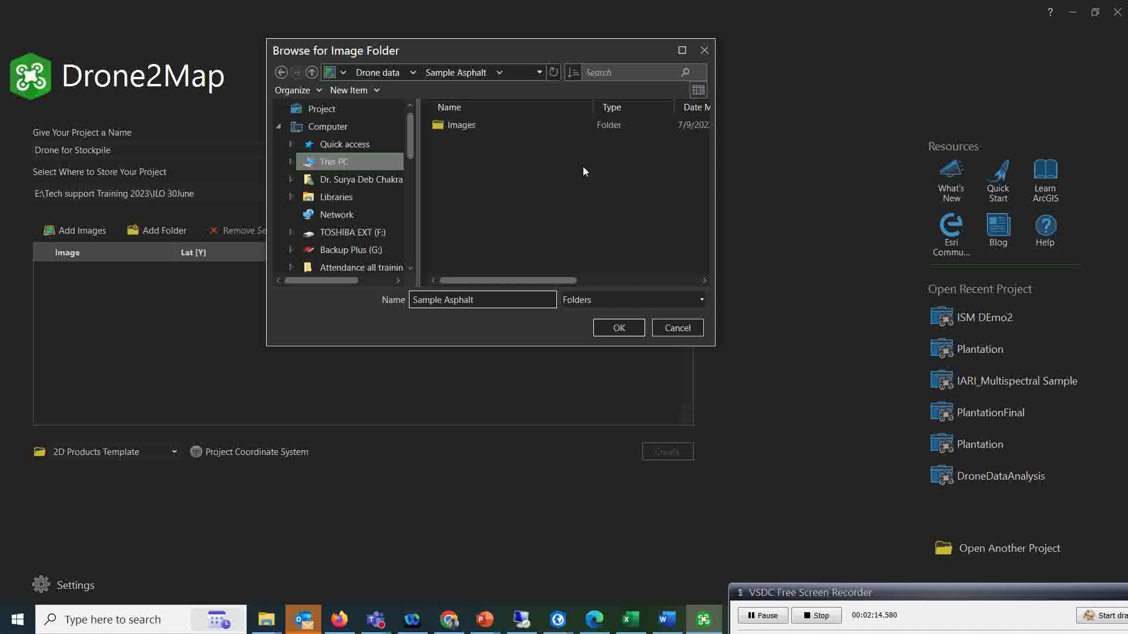
click(456, 128)
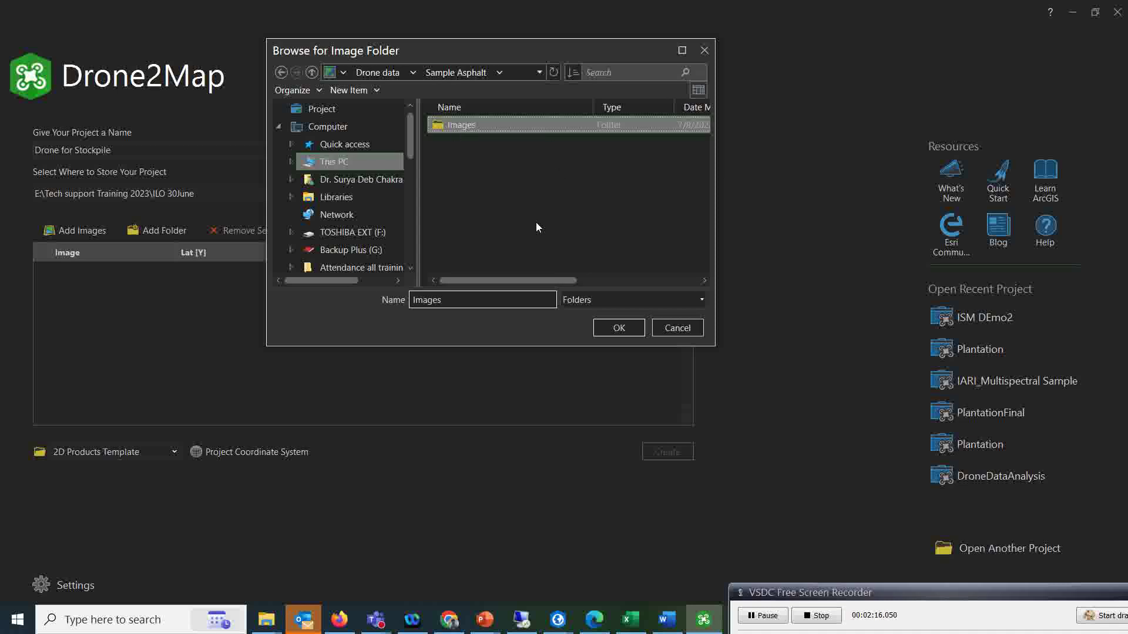
click(611, 329)
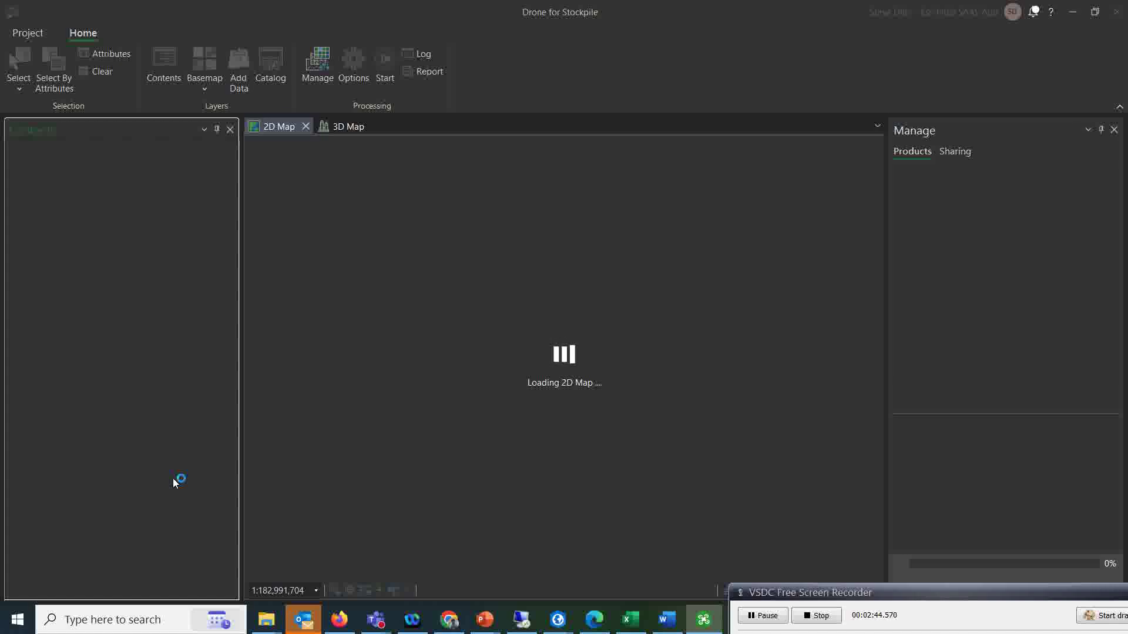
click(762, 616)
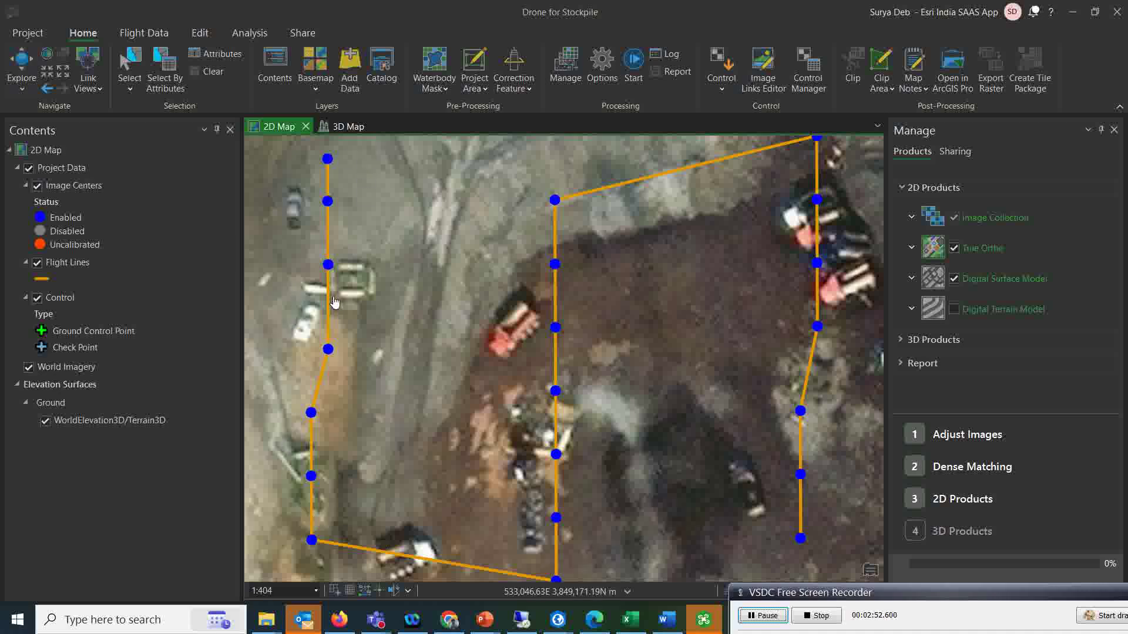
View the drone photo at the first image centre of the western flight line, advance through the following photos, and close the viewer
click(327, 161)
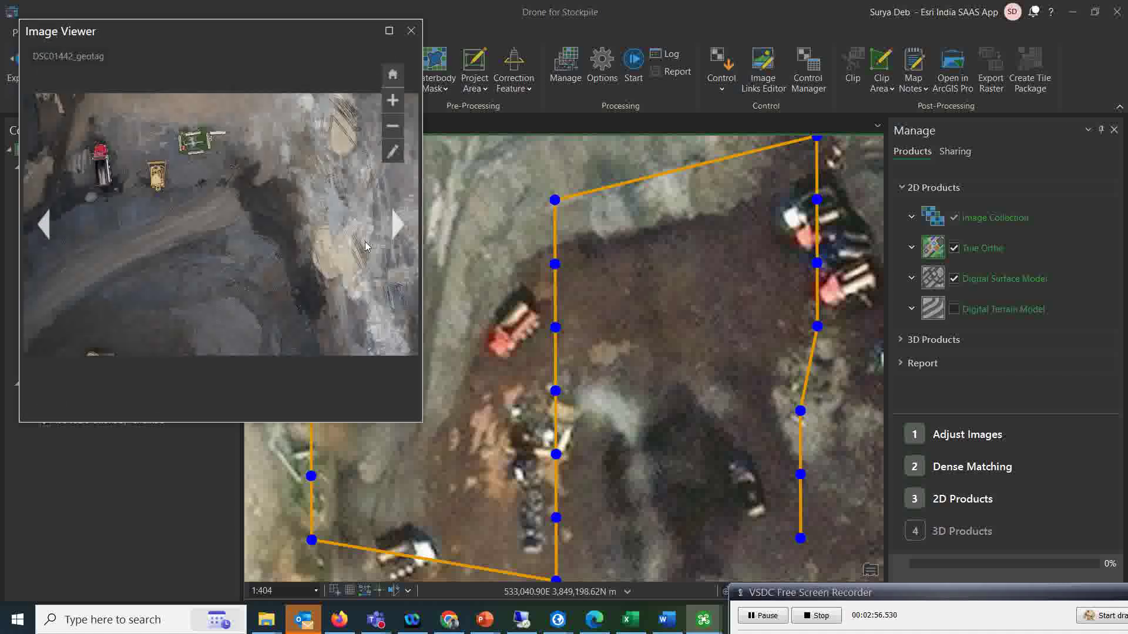
click(396, 230)
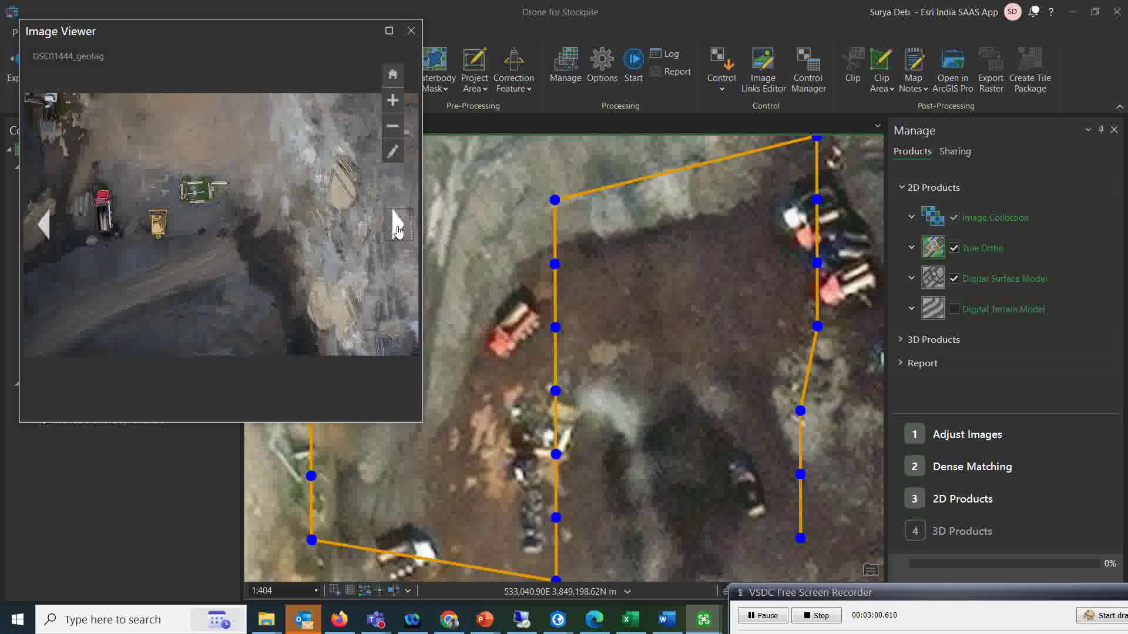
click(401, 229)
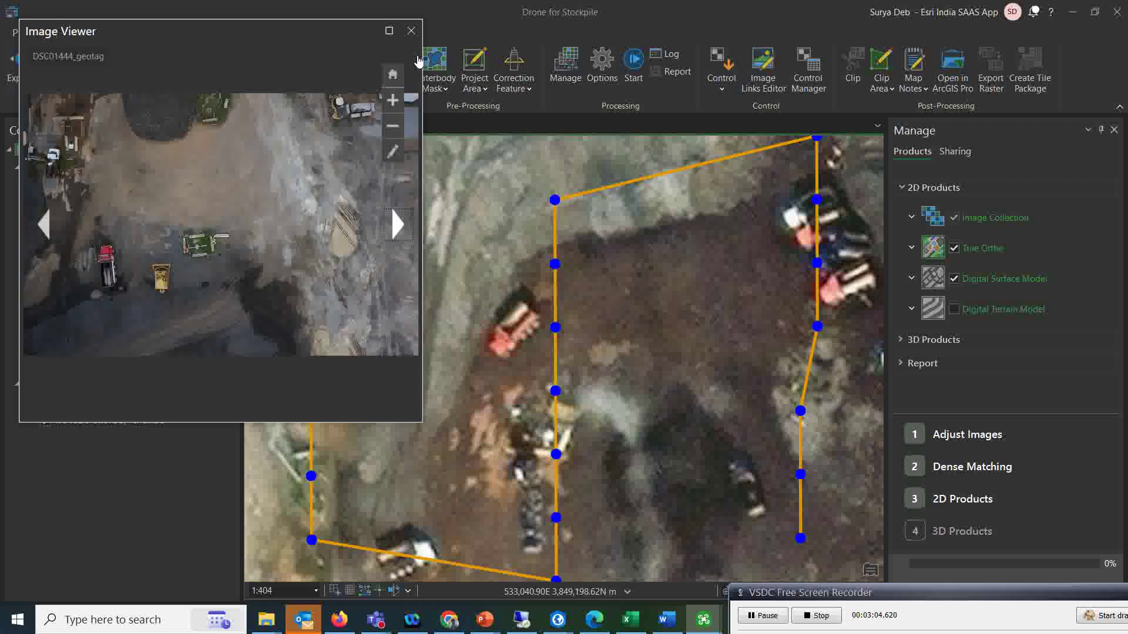
click(412, 33)
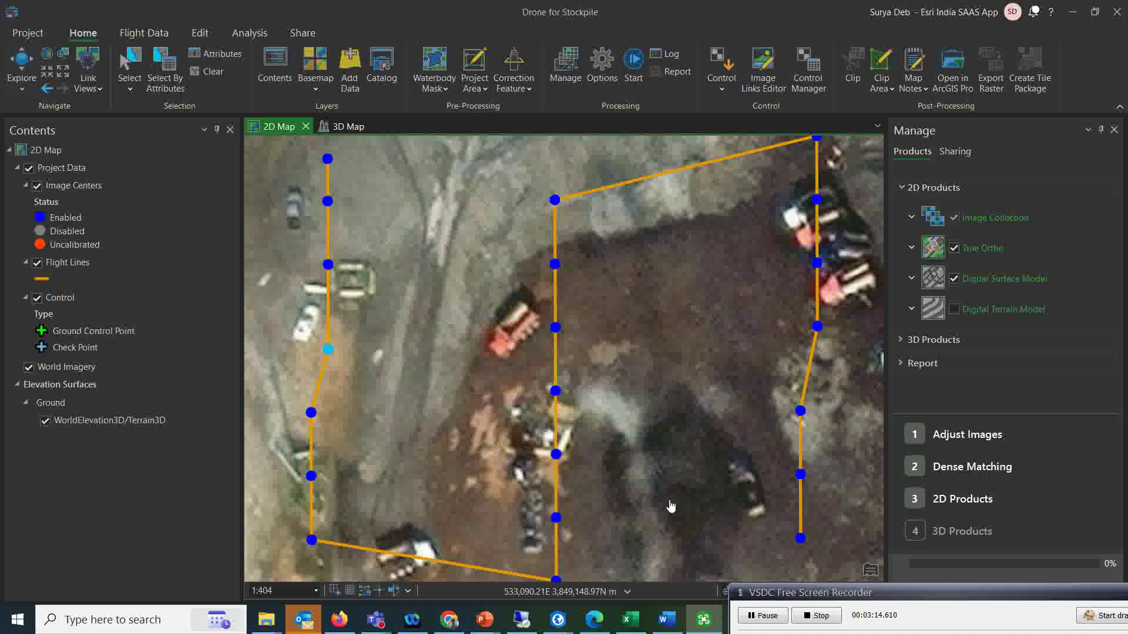
click(763, 615)
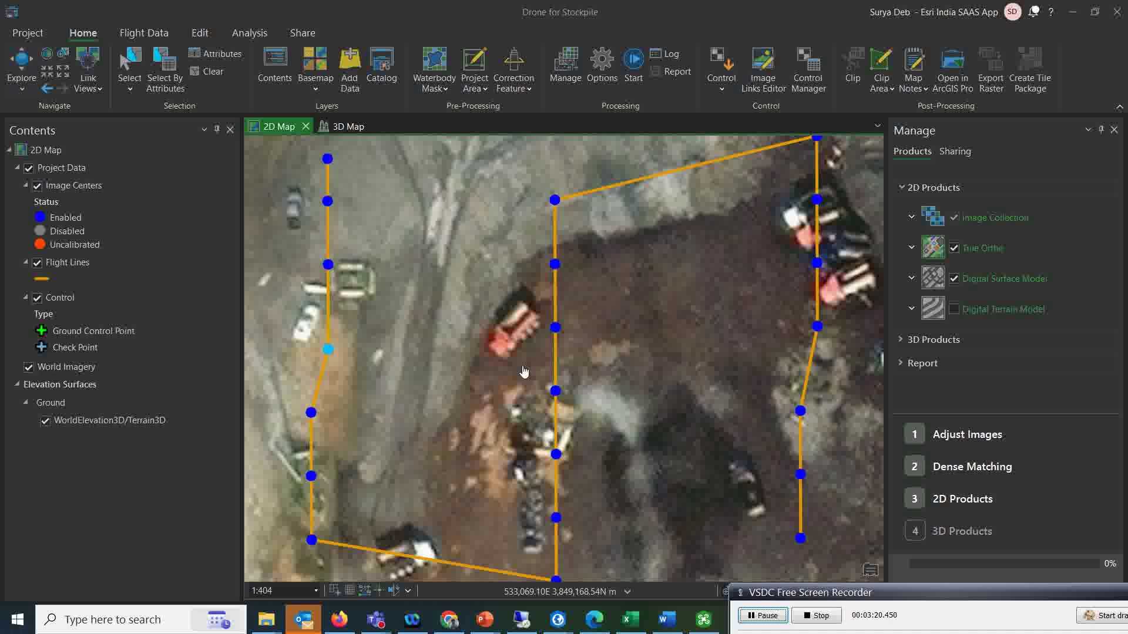
Open the project's processing options and review the 2D Products settings for image collection, true ortho, digital surface model and digital terrain model
click(610, 80)
click(609, 79)
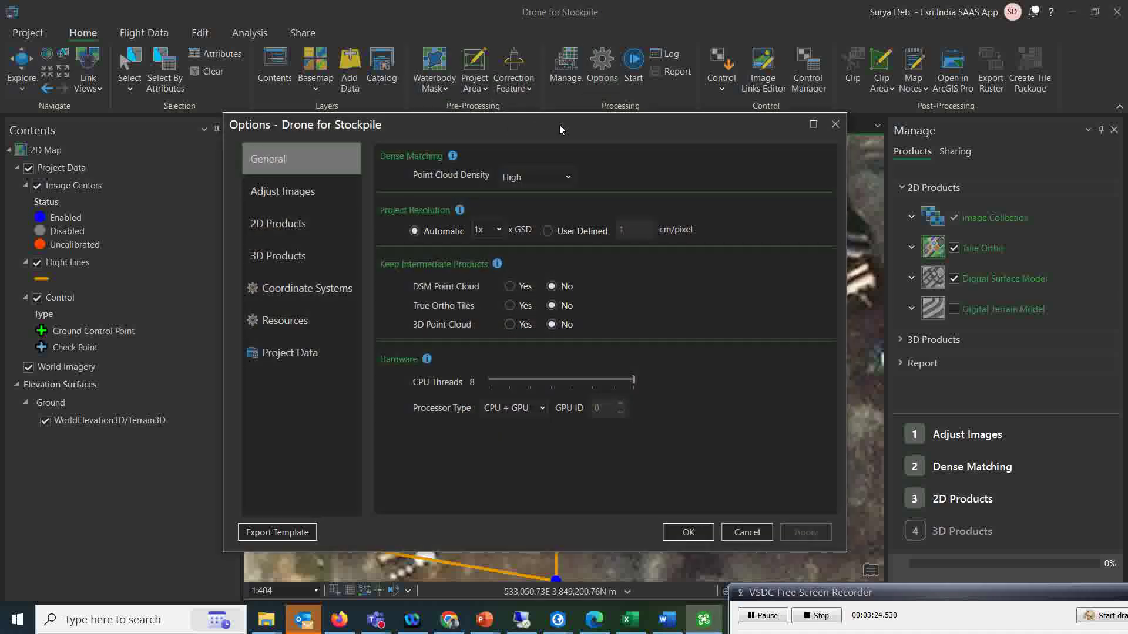
drag(562, 129, 536, 130)
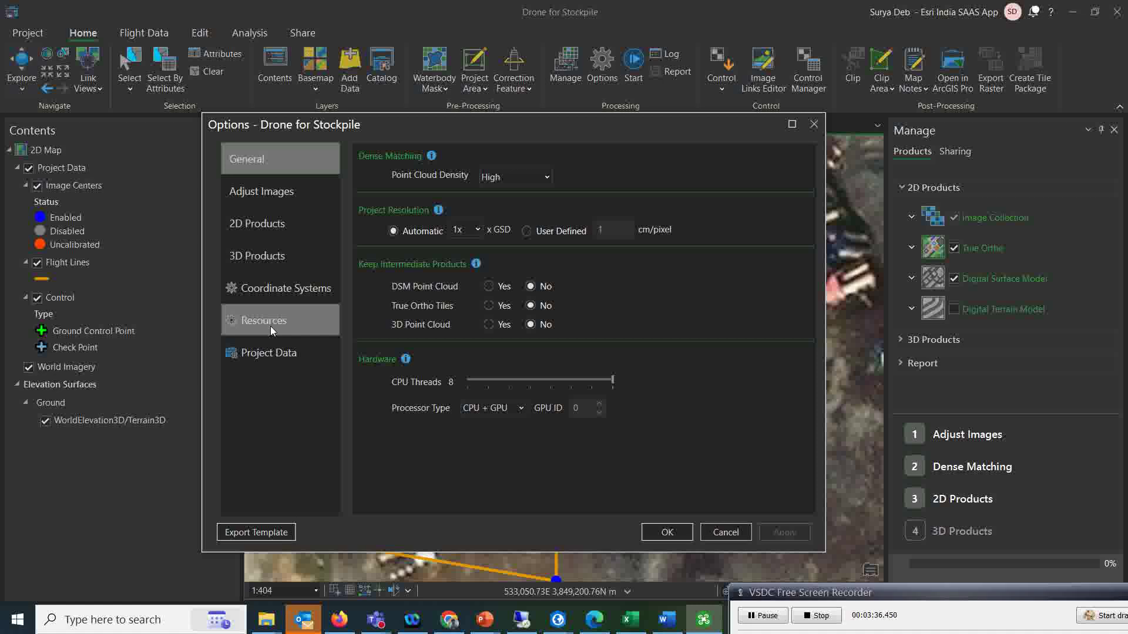
click(271, 236)
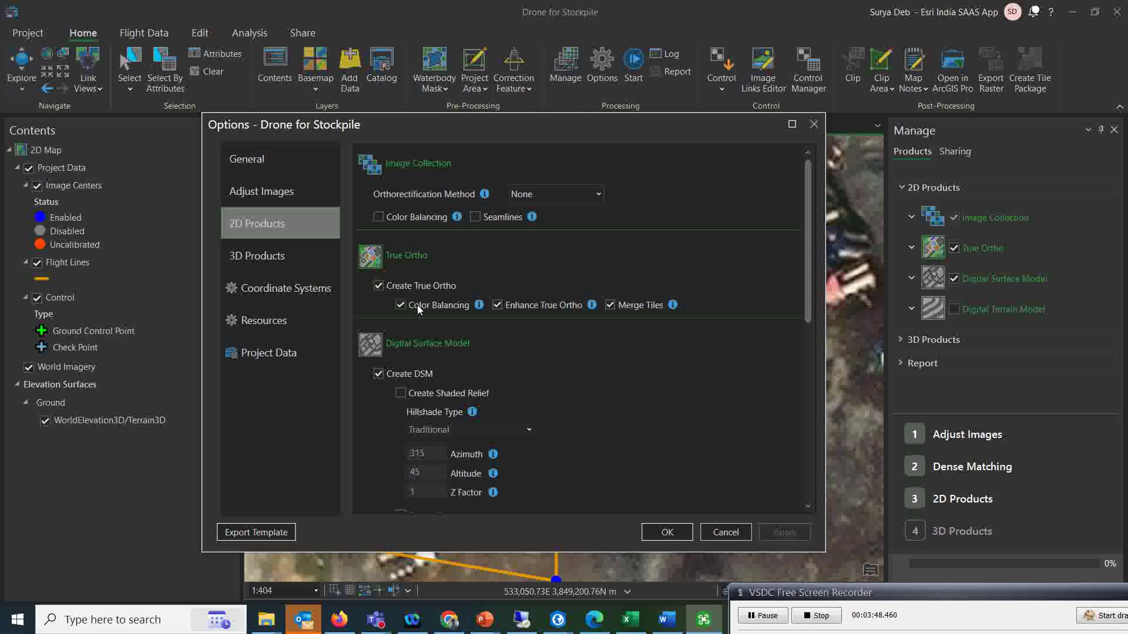
scroll(417, 309, down, 2)
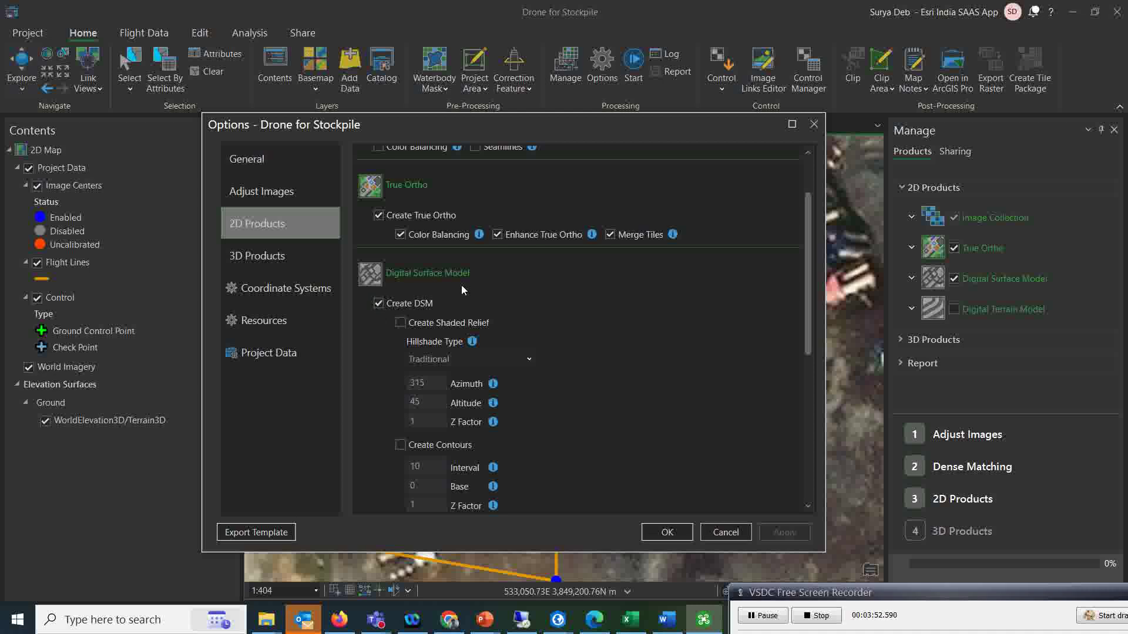
scroll(462, 289, down, 2)
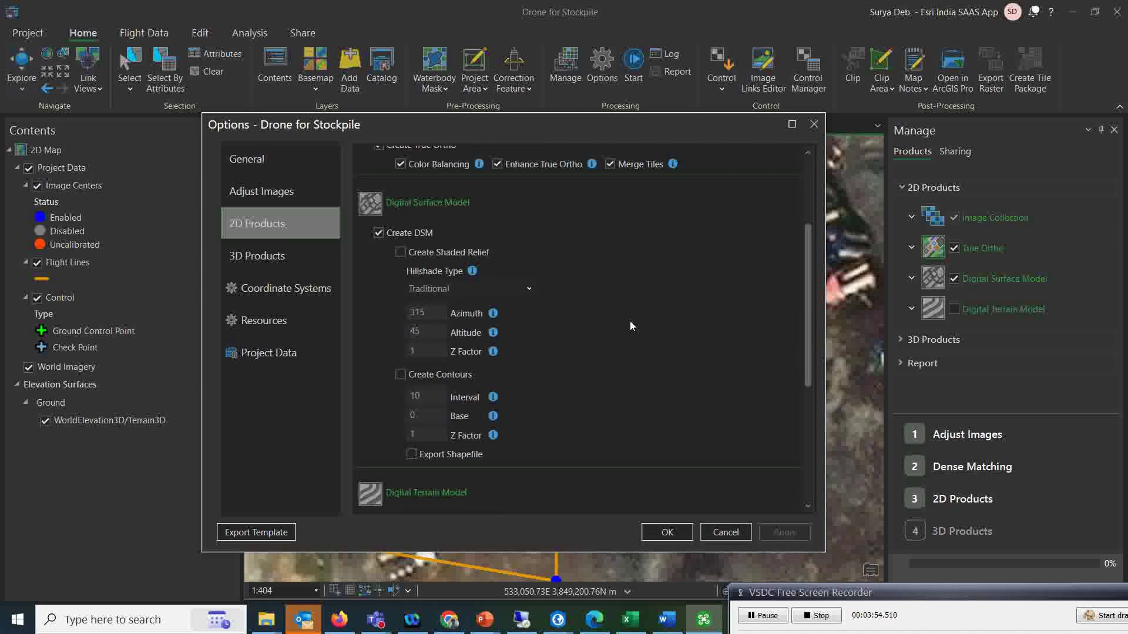
scroll(631, 326, down, 2)
scroll(631, 326, down, 1)
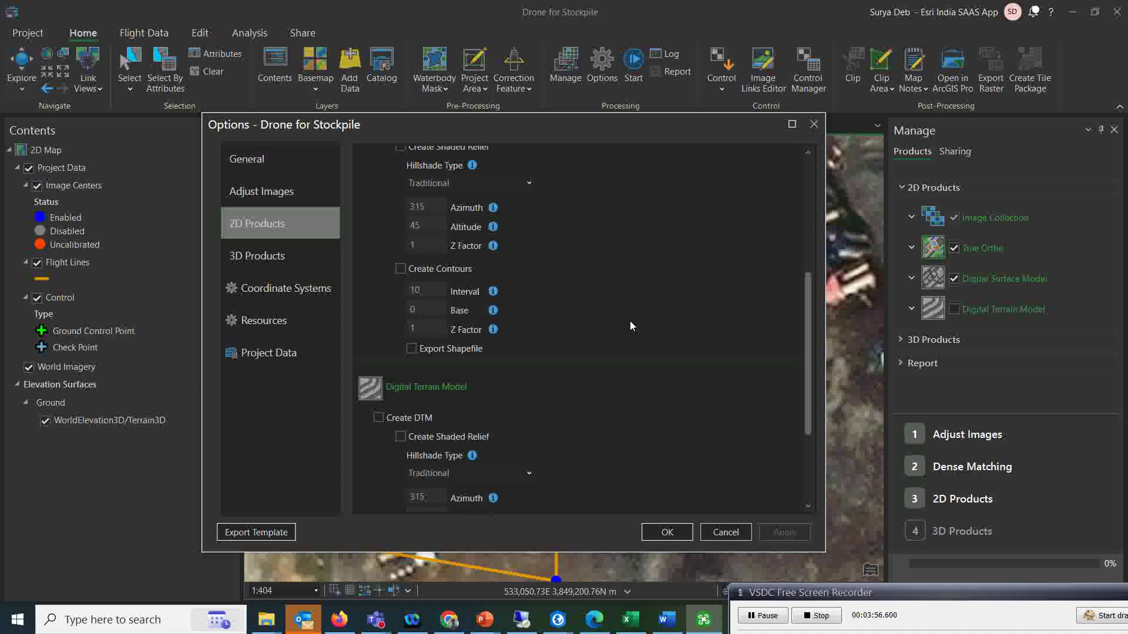
scroll(631, 326, down, 2)
scroll(631, 326, down, 1)
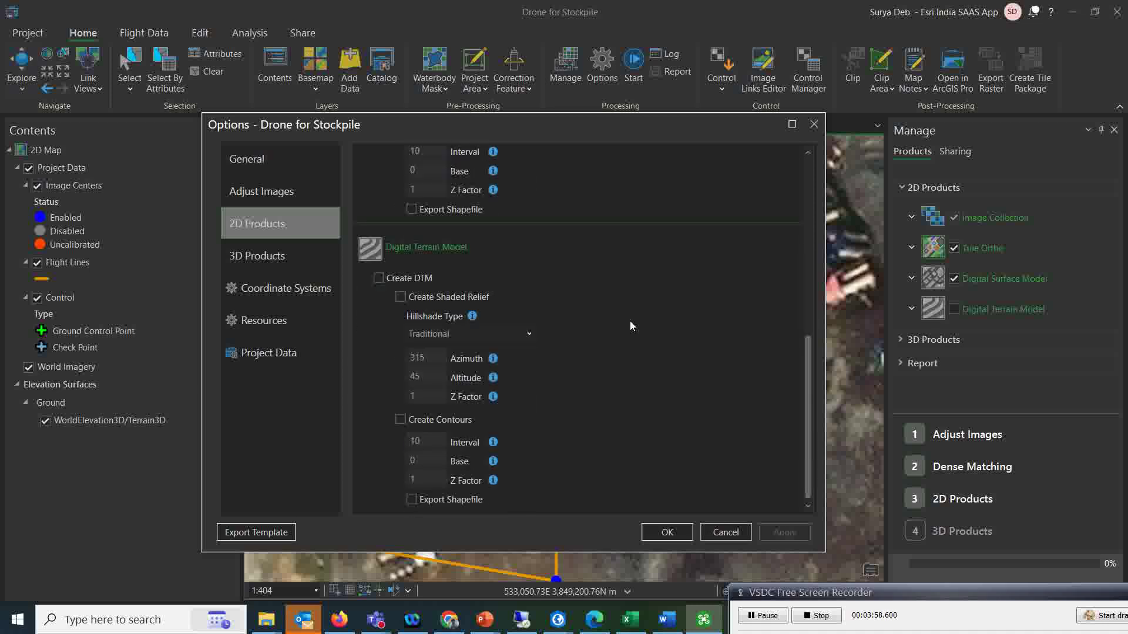
Enable SLPK output for both the DSM textured meshes and the 3D textured meshes in the 3D Products options
scroll(629, 320, up, 5)
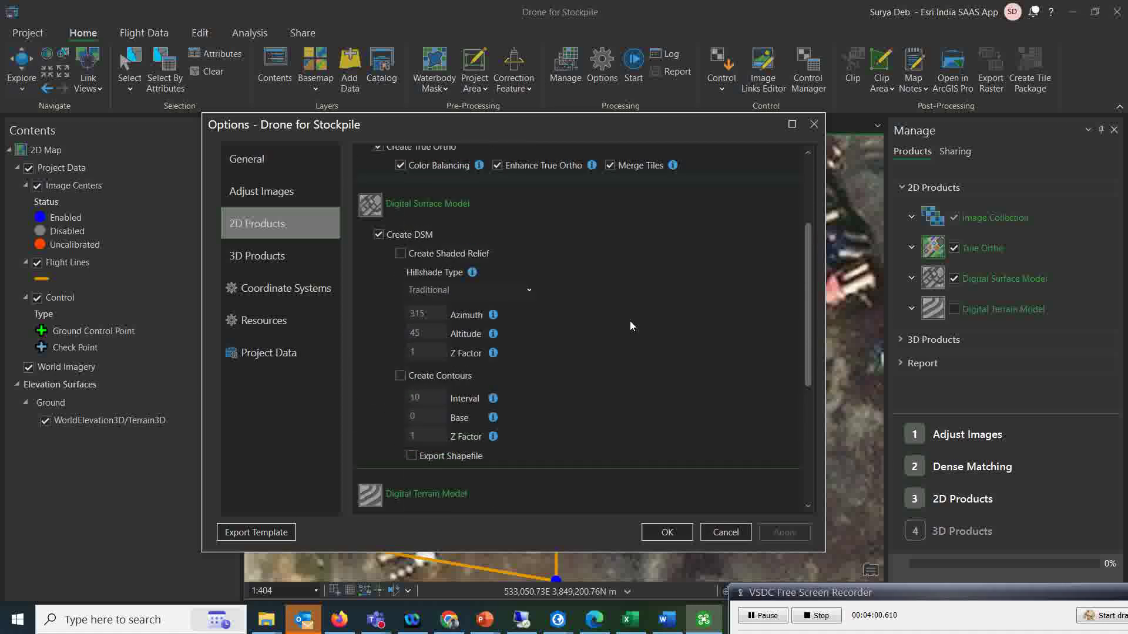
click(260, 257)
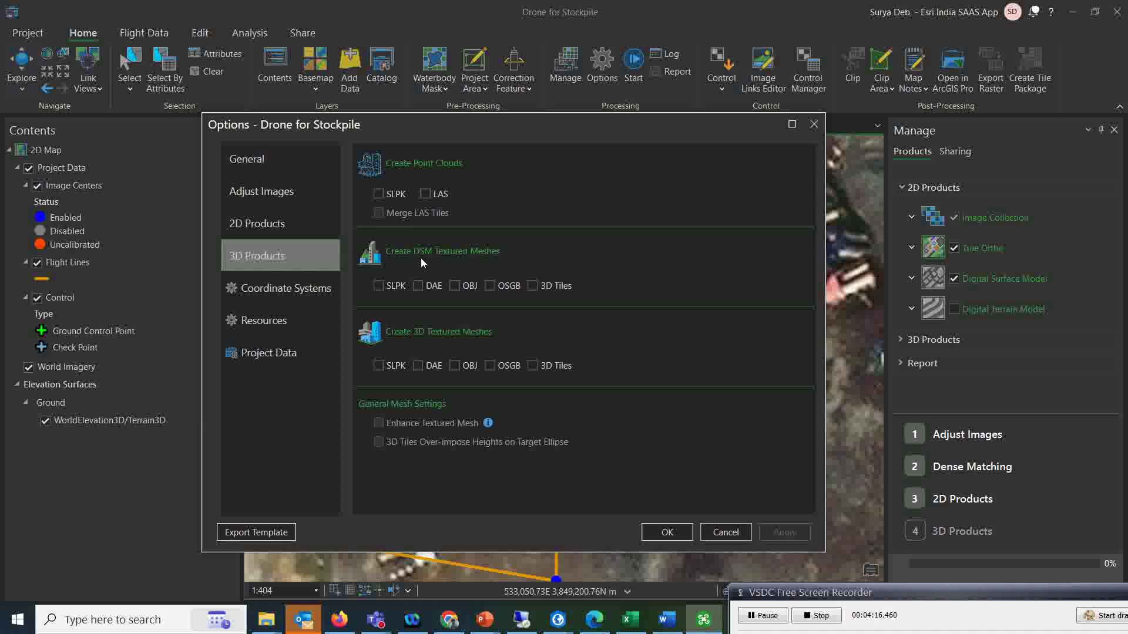
click(379, 288)
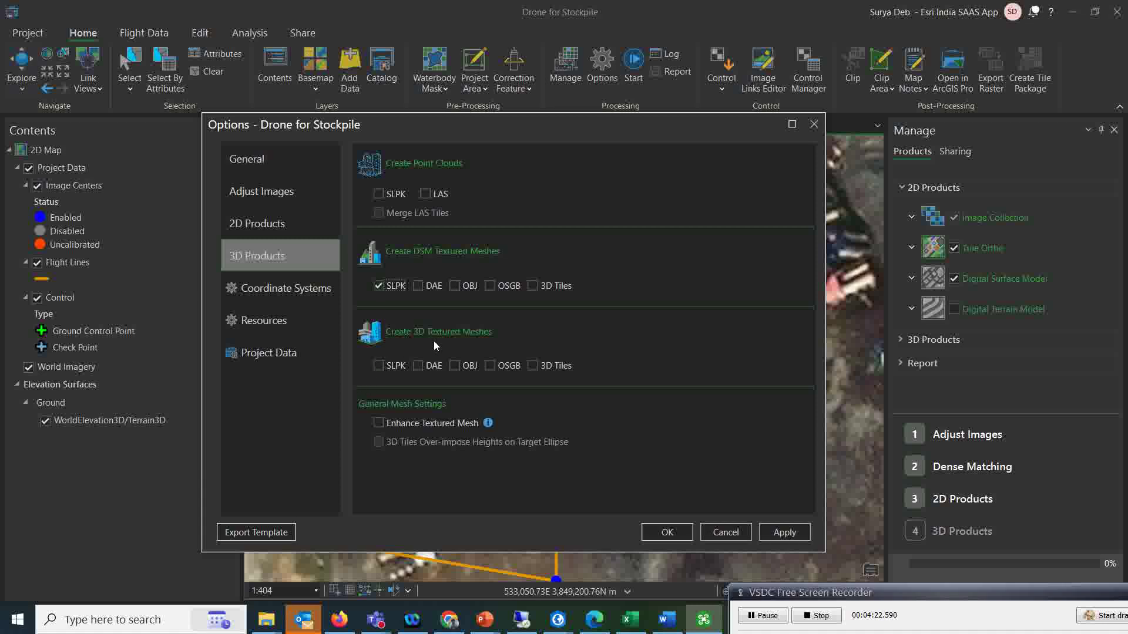
click(378, 368)
Review the coordinate systems, resources, project data and general settings, and apply the processing options
click(280, 287)
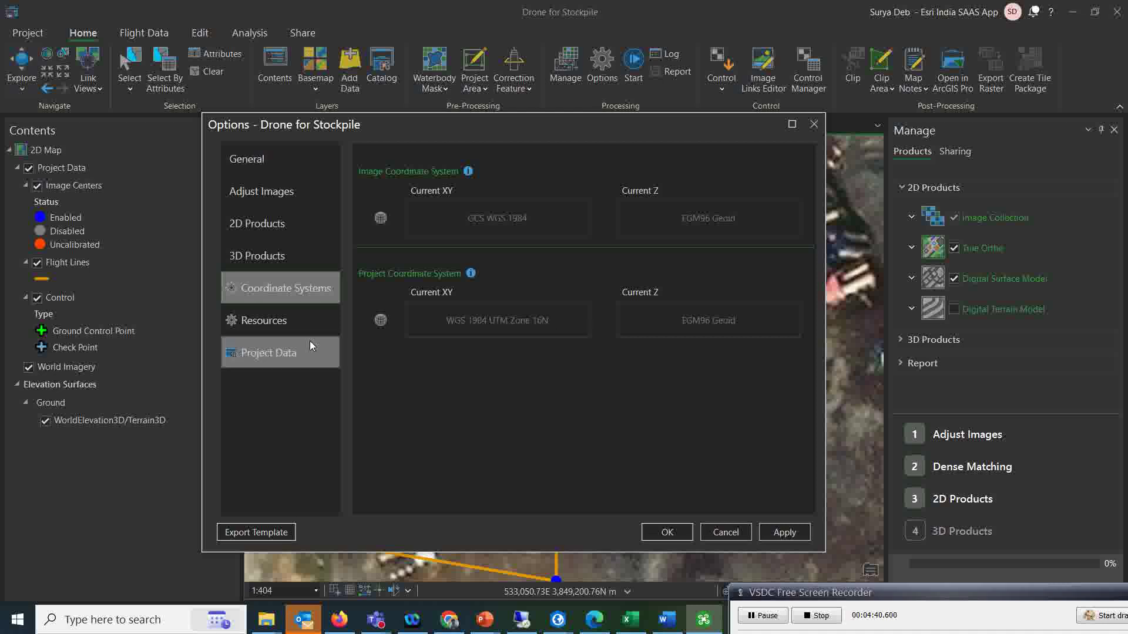
click(259, 328)
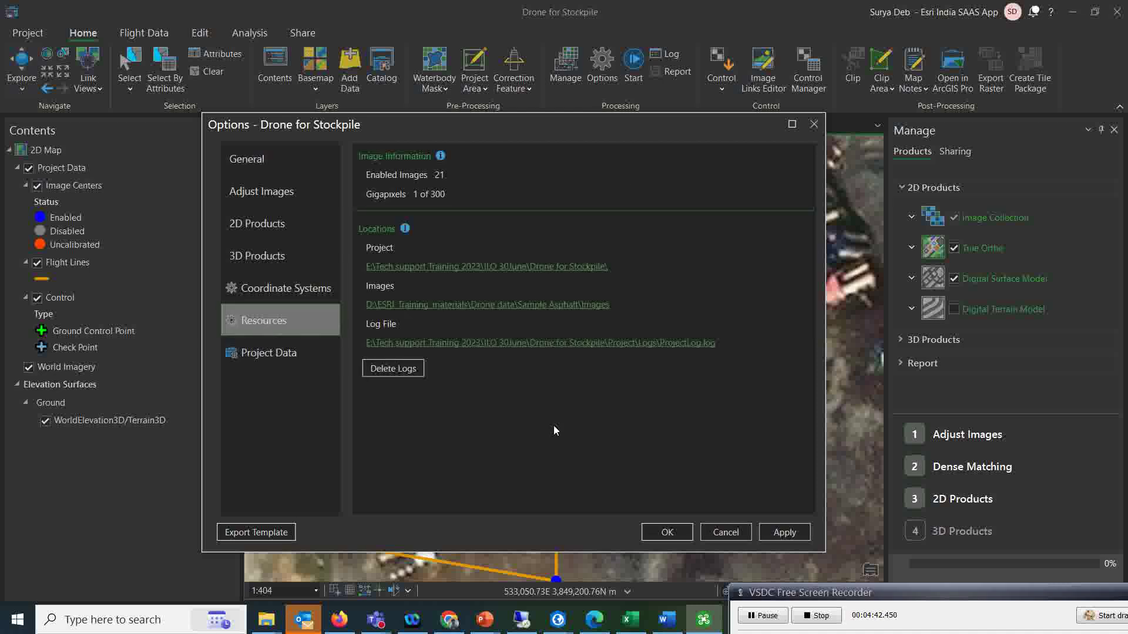
click(270, 360)
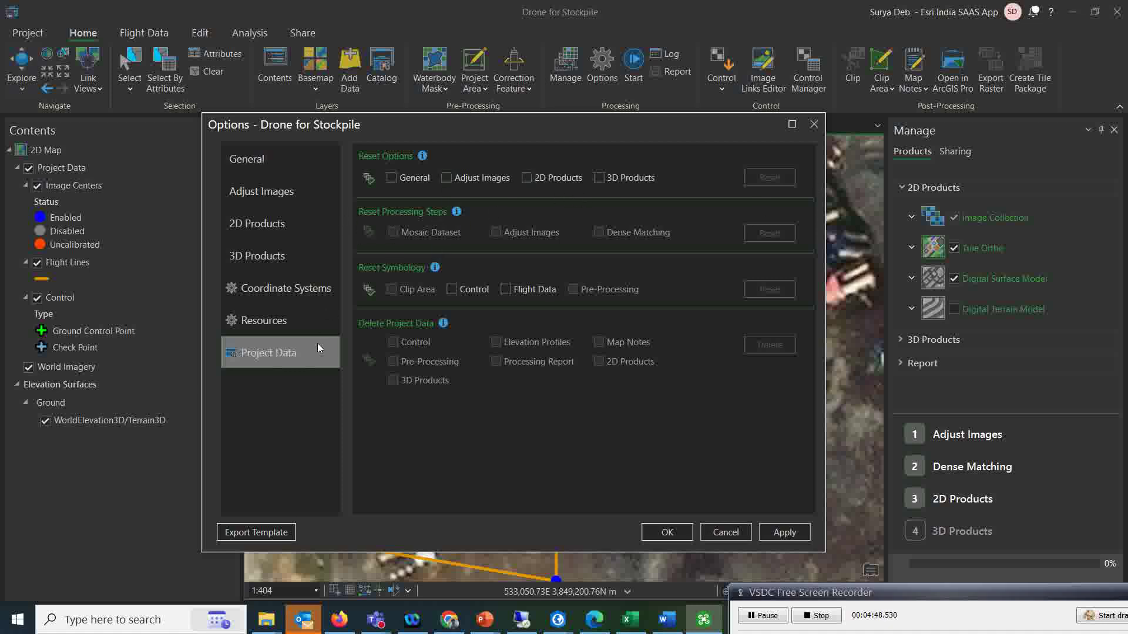
click(264, 162)
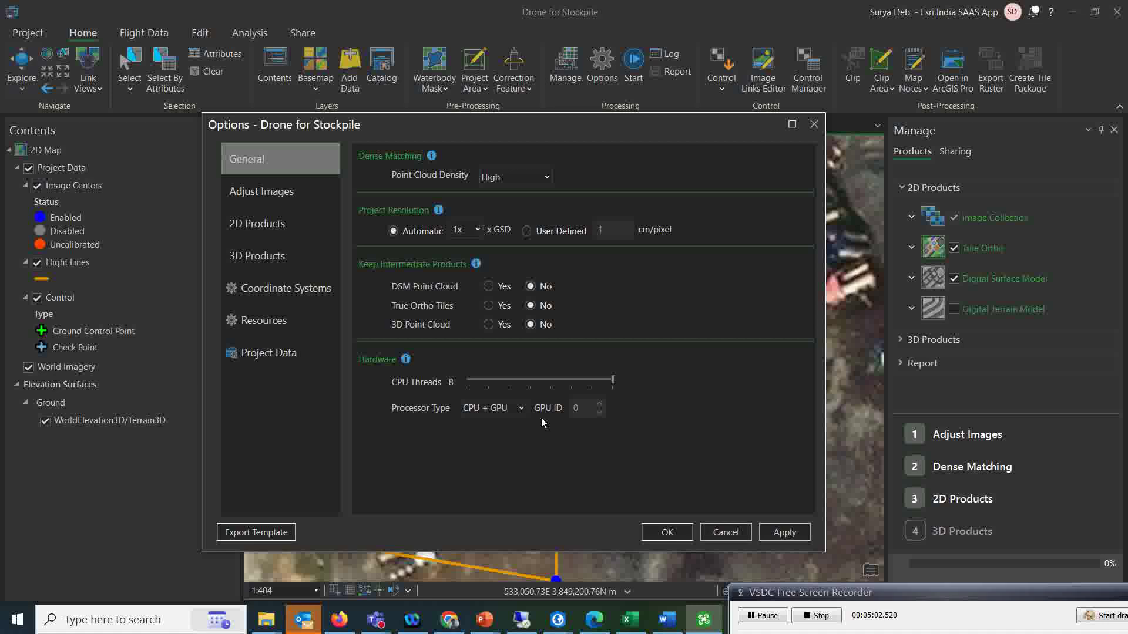
click(787, 535)
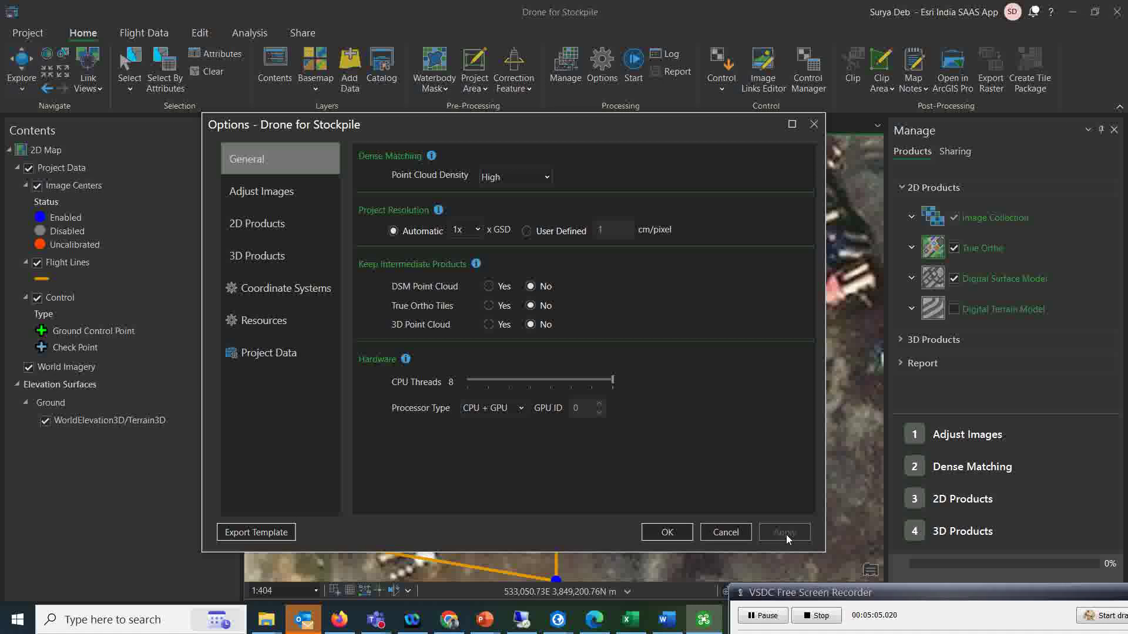
click(665, 534)
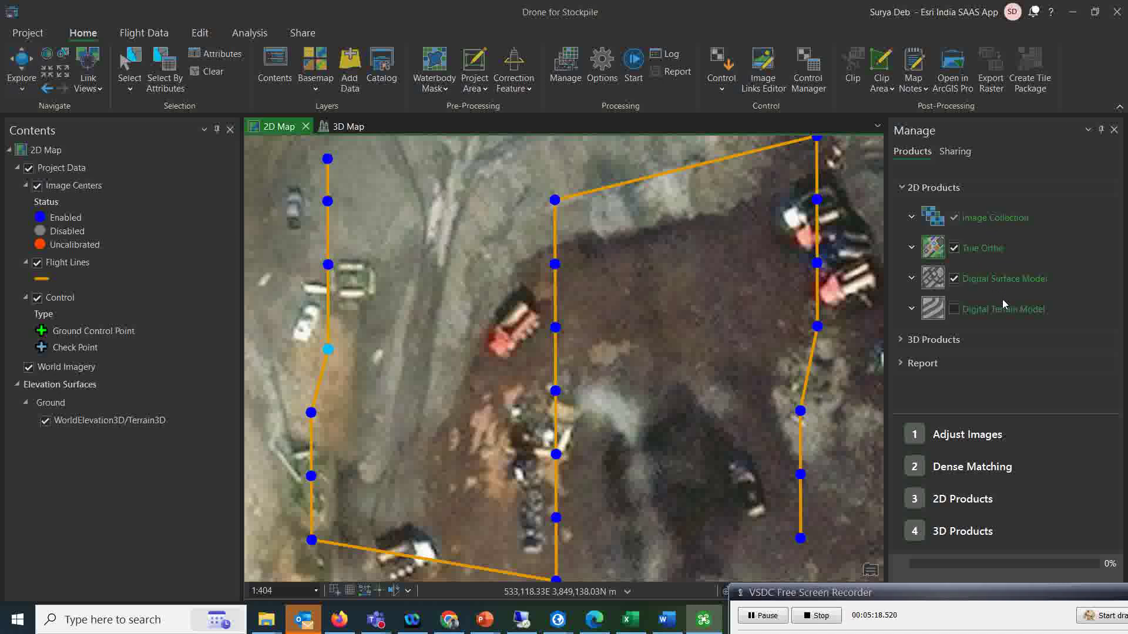
Check the 3D products enabled for the project and start processing
click(918, 341)
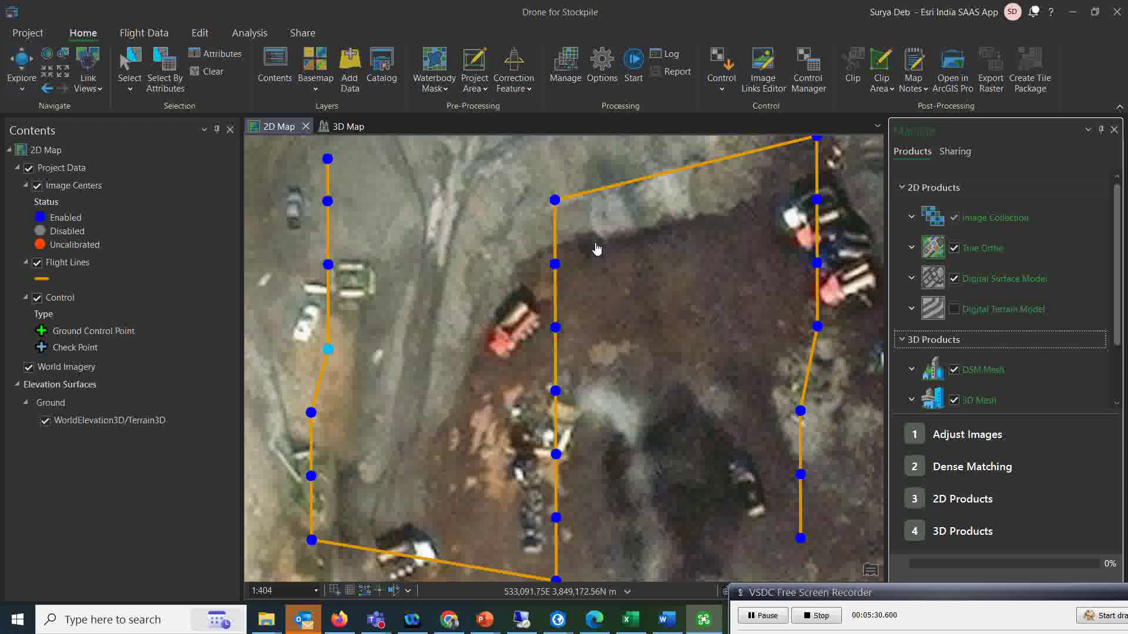
click(633, 65)
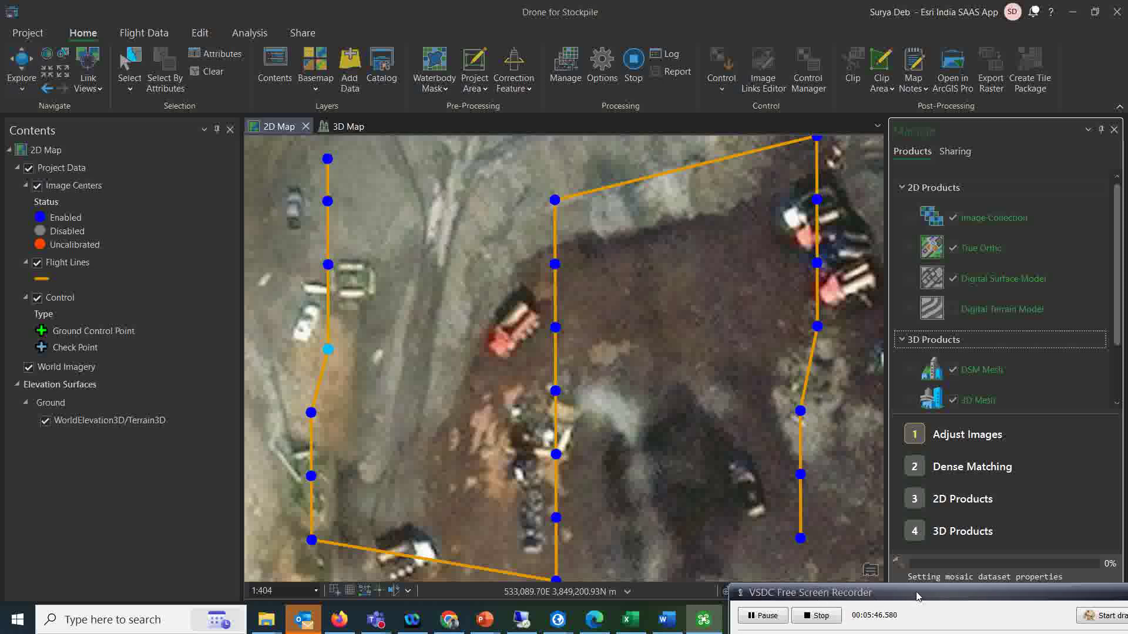
click(761, 617)
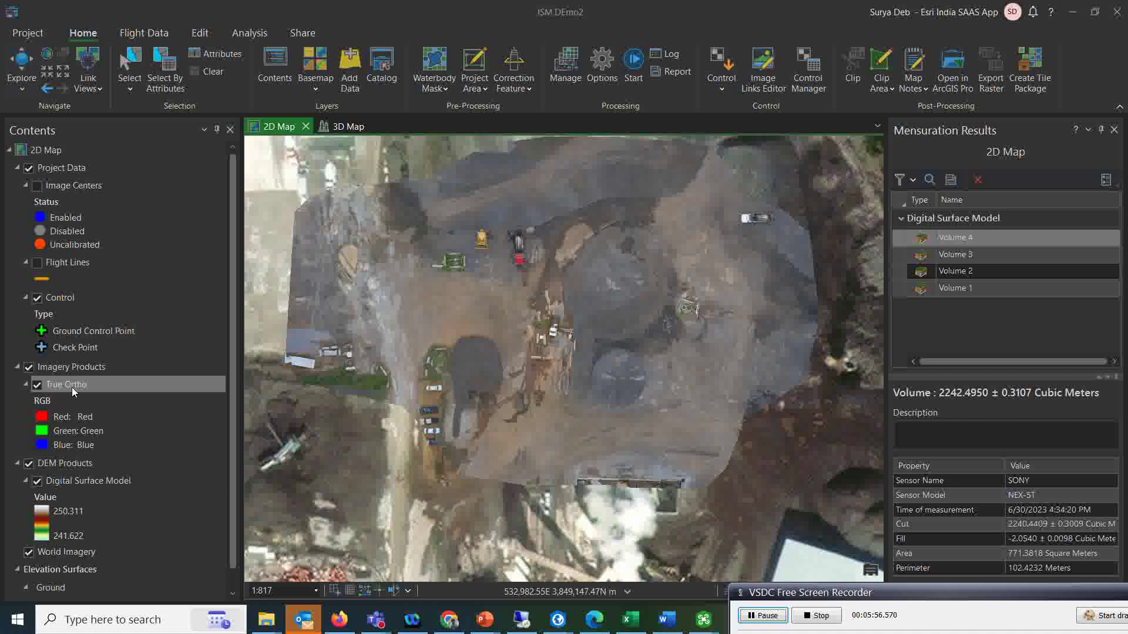
Hide the True Ortho layer to inspect the digital surface model of the stockpile site, and show the layer again
click(37, 384)
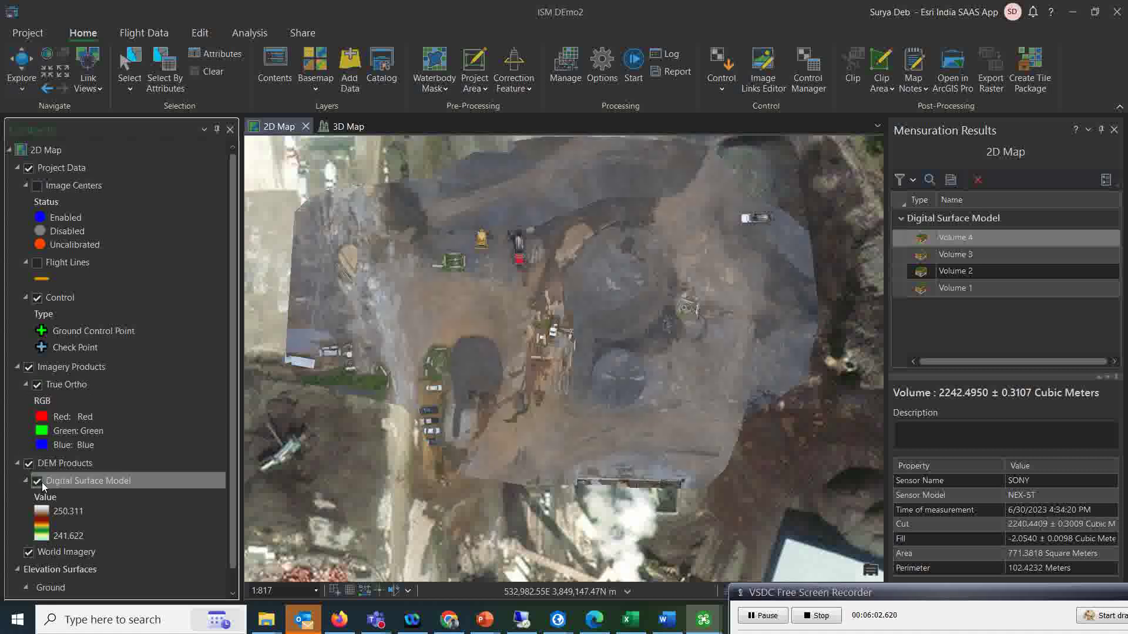
click(37, 385)
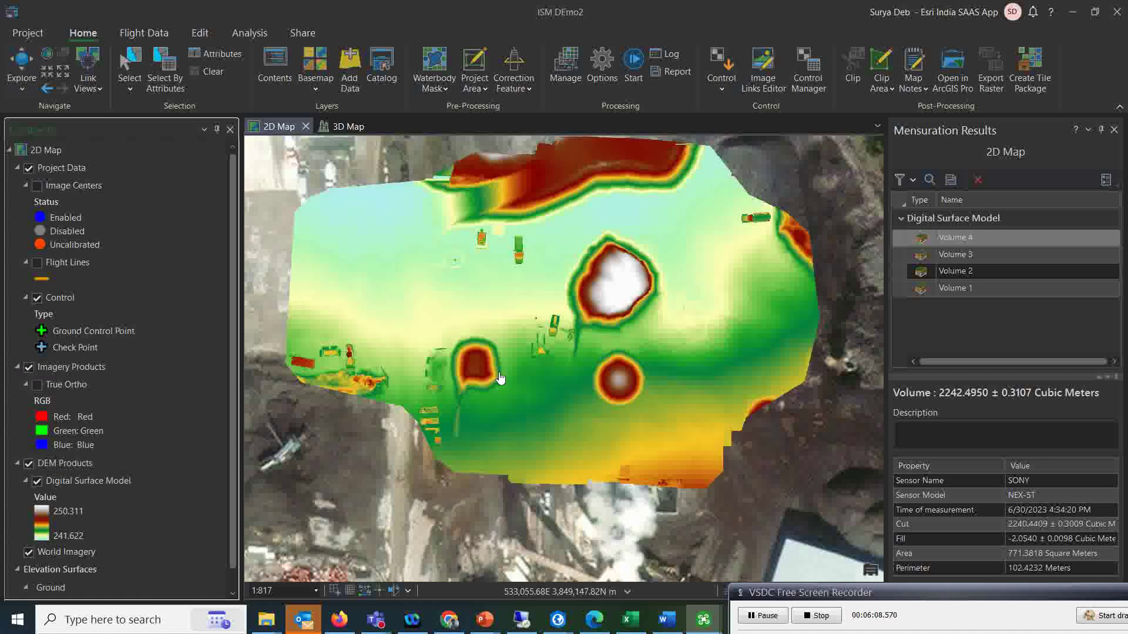
click(36, 387)
click(533, 325)
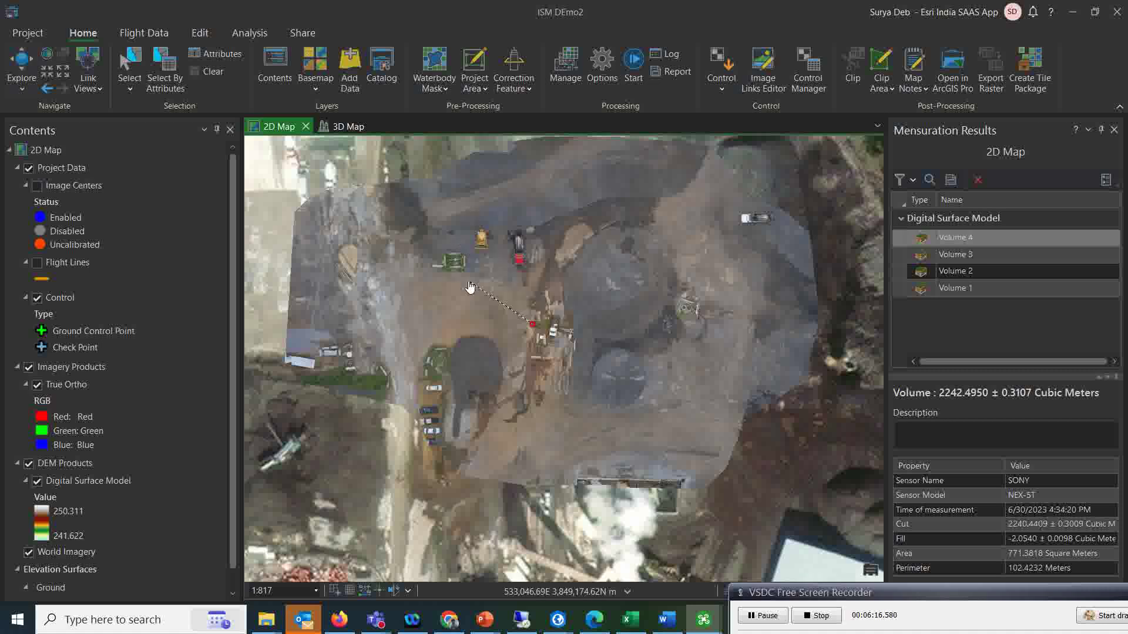
click(411, 224)
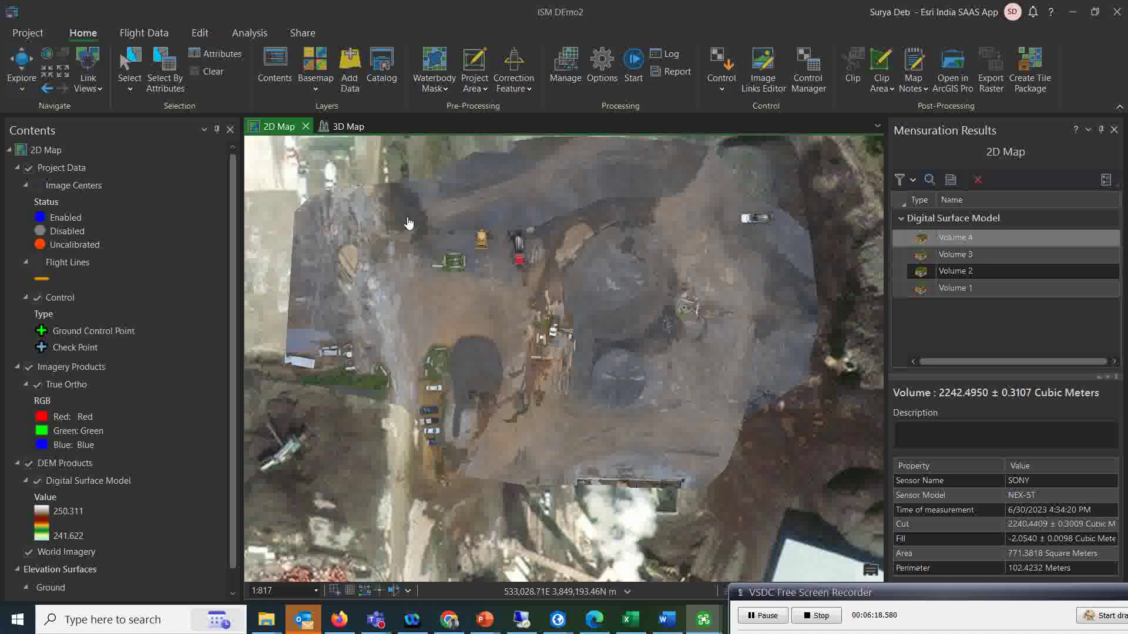
Inspect the stockpiles on the 3D mesh in the 3D map and return to the 2D map
click(345, 126)
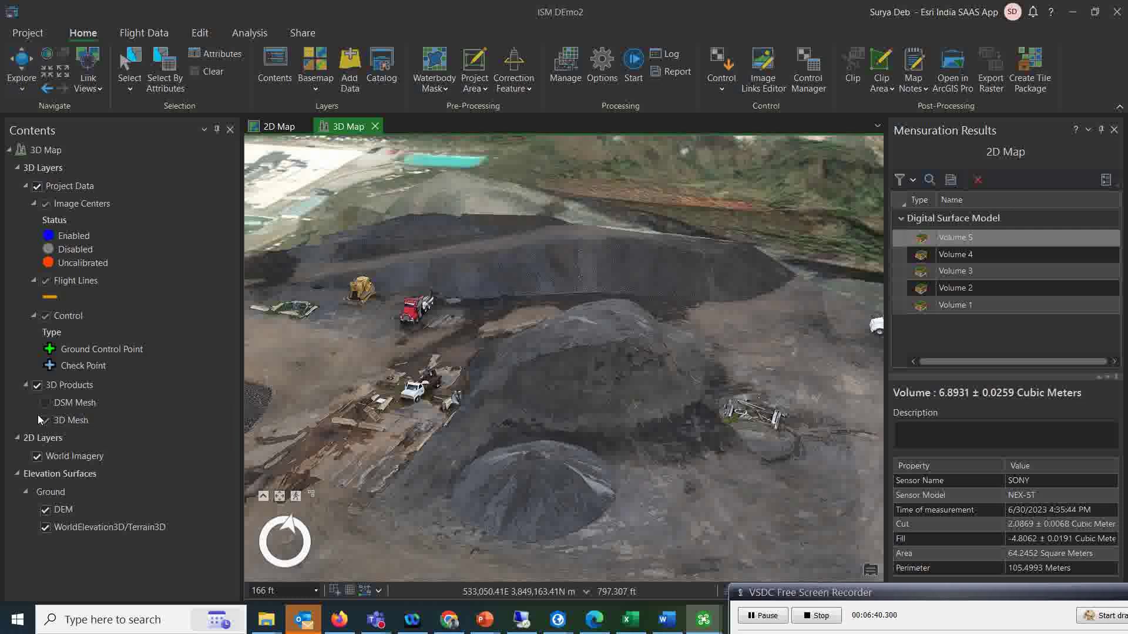
middle_drag(679, 373, 676, 398)
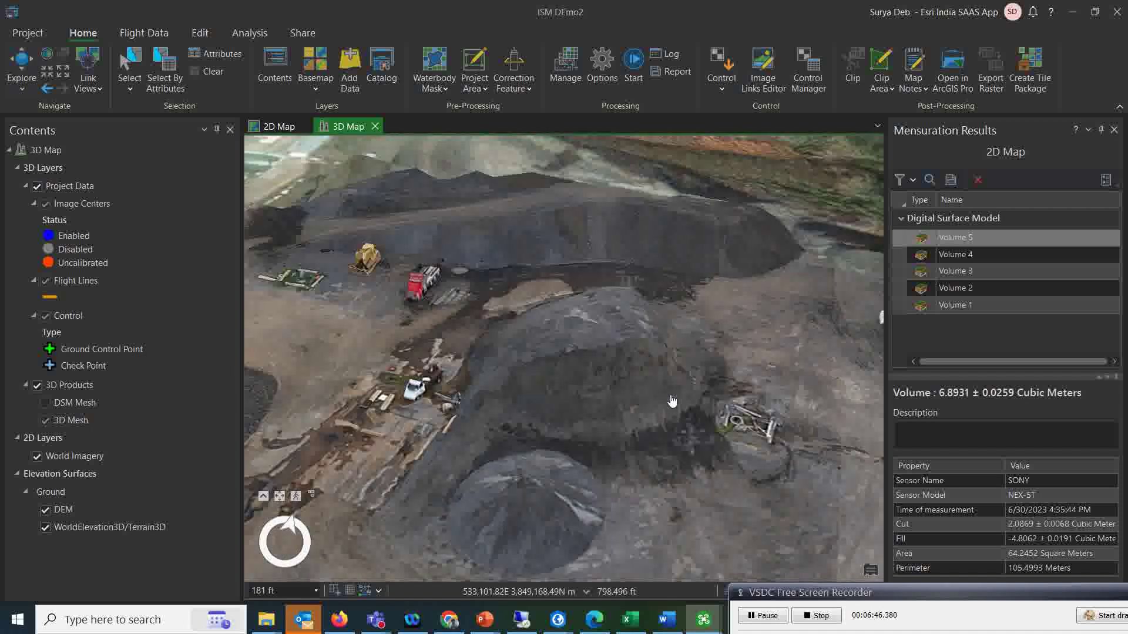
click(274, 128)
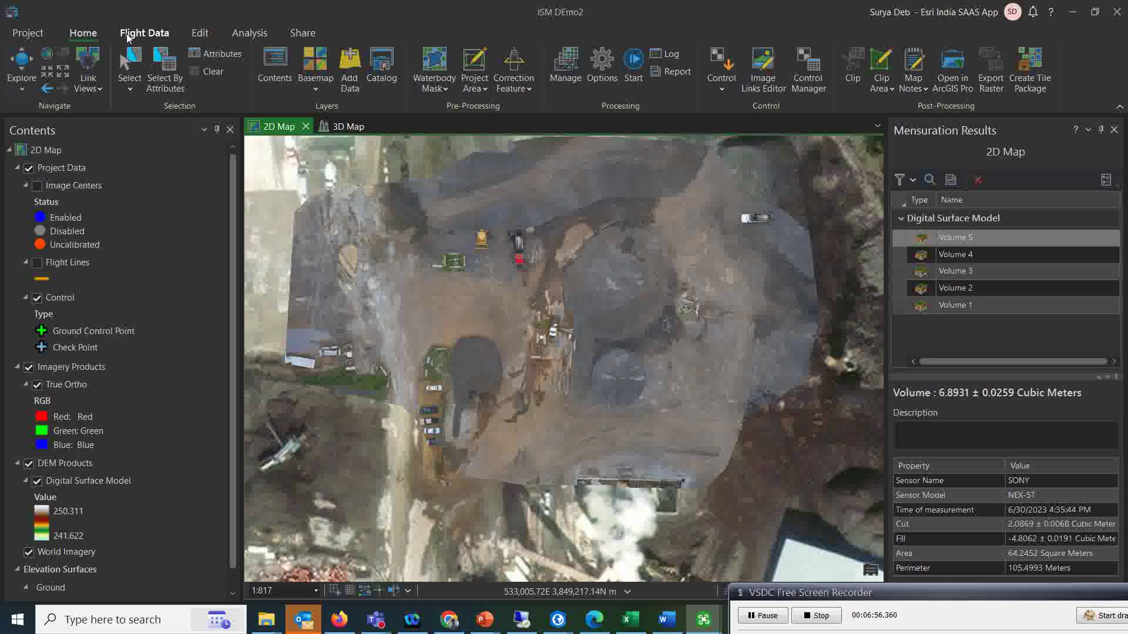
Measure the volume of the small round stockpile south of the large one by tracing its base outline in the 2D map
click(247, 33)
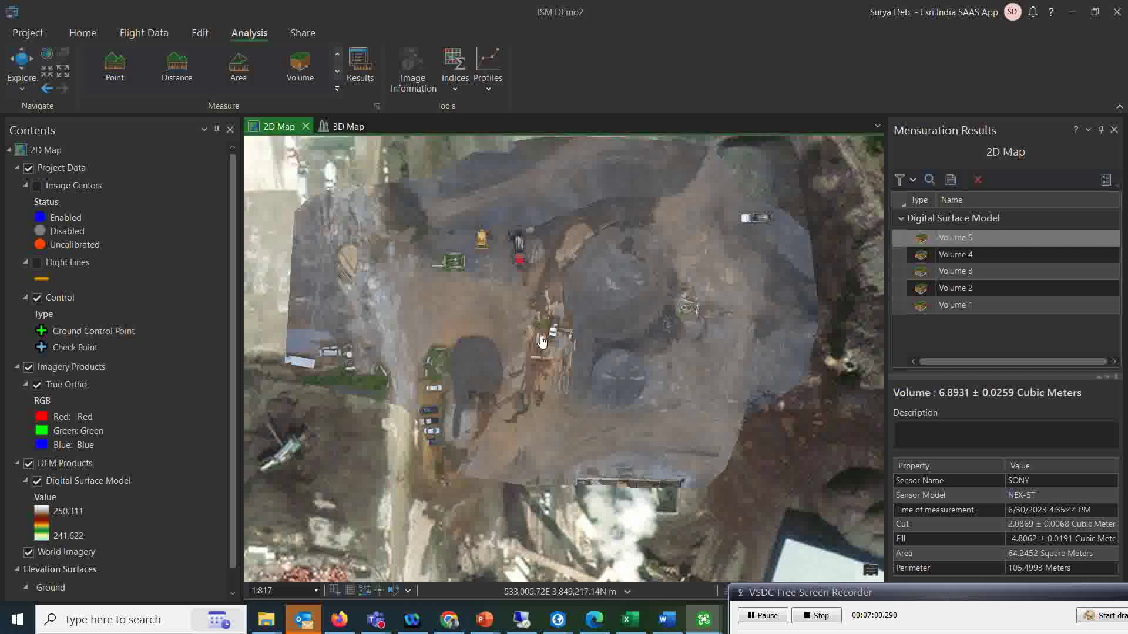
scroll(647, 390, up, 2)
scroll(647, 390, up, 2)
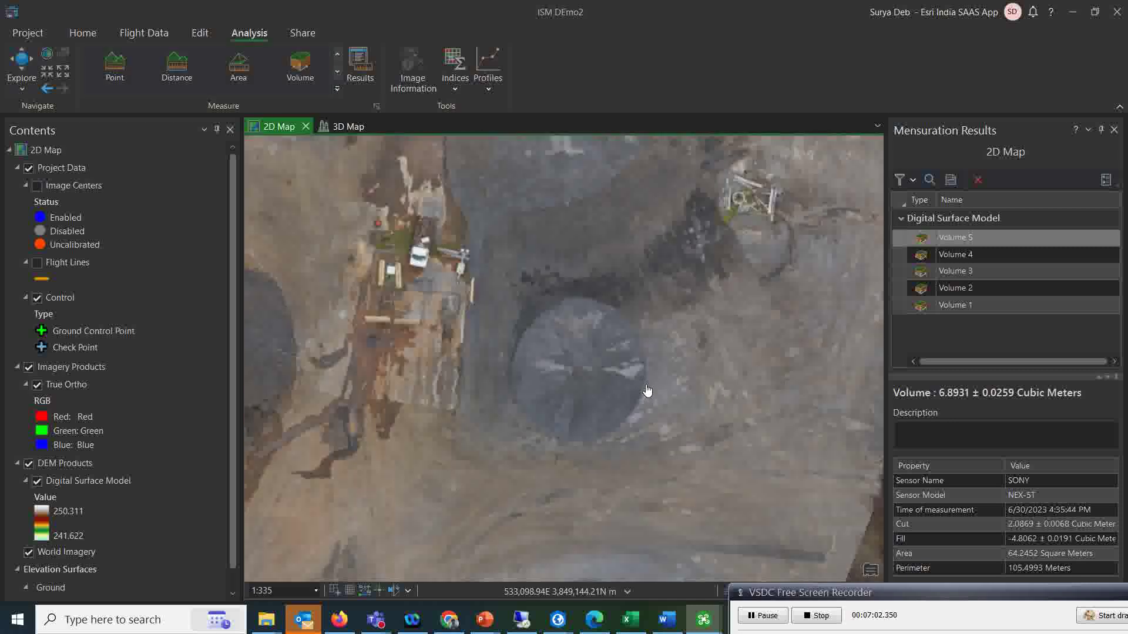
scroll(647, 390, up, 2)
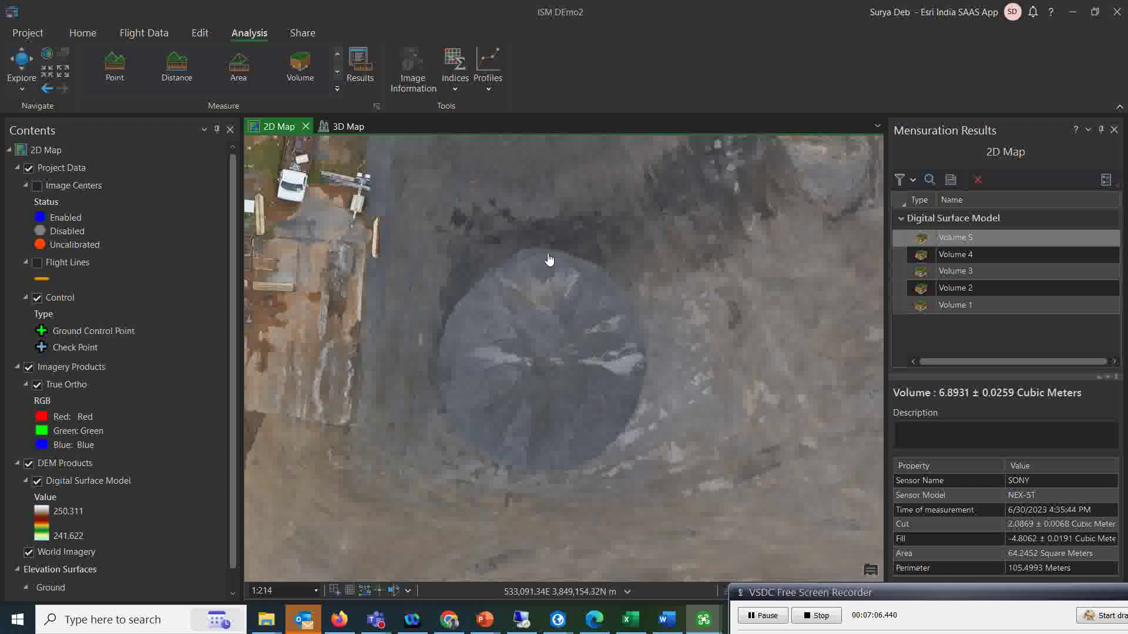
scroll(549, 259, up, 2)
scroll(549, 259, down, 2)
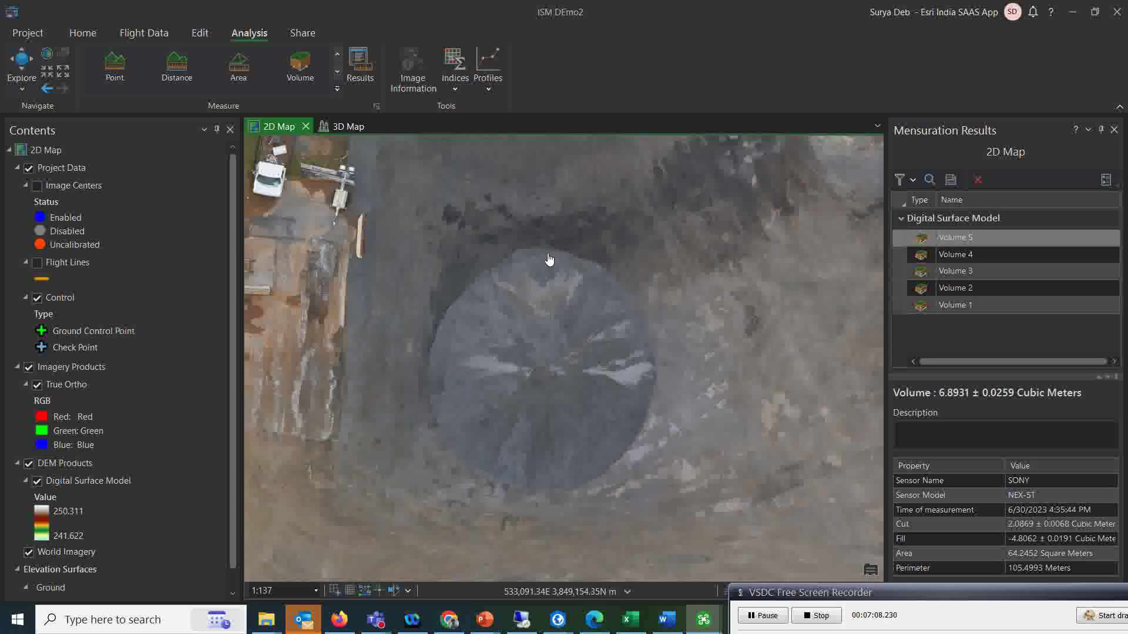
click(298, 73)
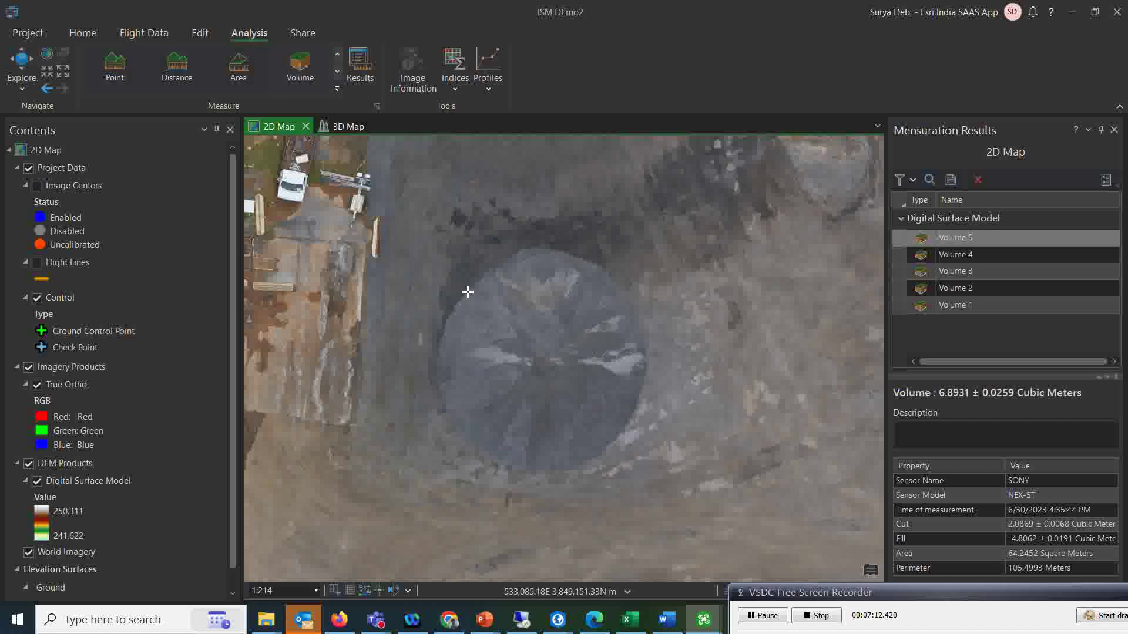
click(500, 267)
click(520, 252)
click(554, 249)
click(580, 259)
click(603, 271)
click(626, 301)
click(641, 333)
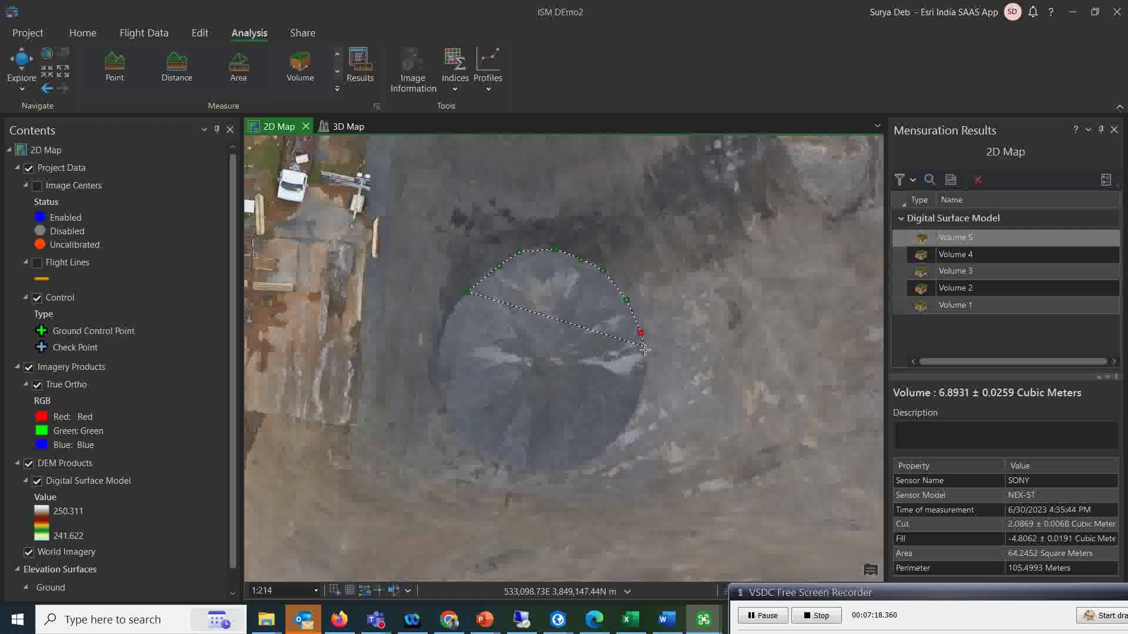
click(644, 366)
click(638, 391)
click(625, 422)
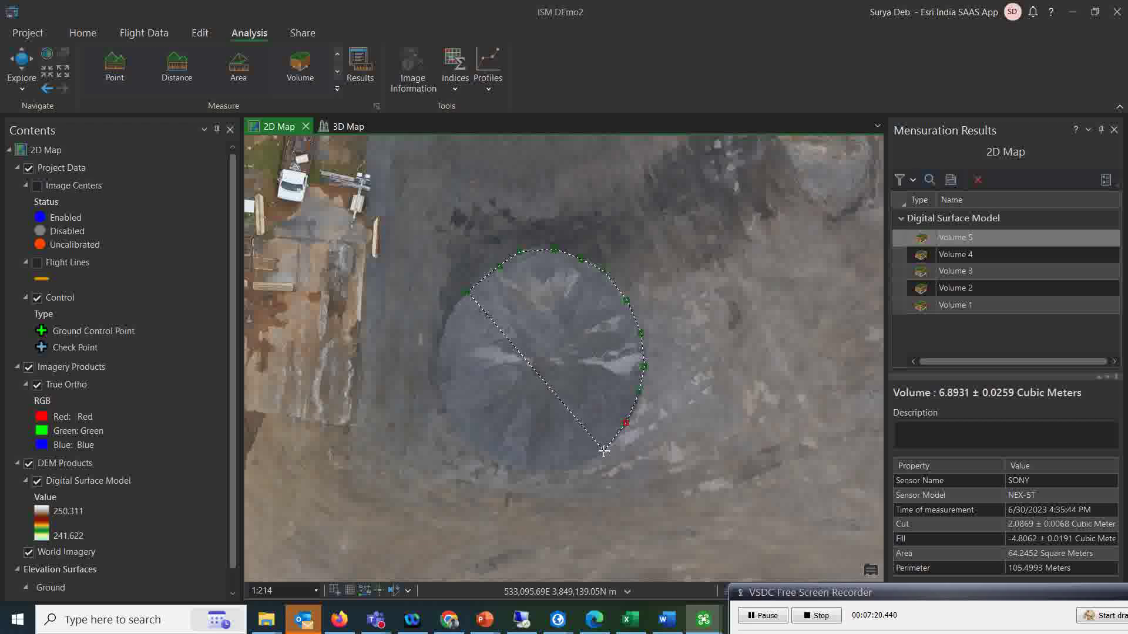
click(604, 450)
click(579, 466)
click(552, 473)
click(525, 472)
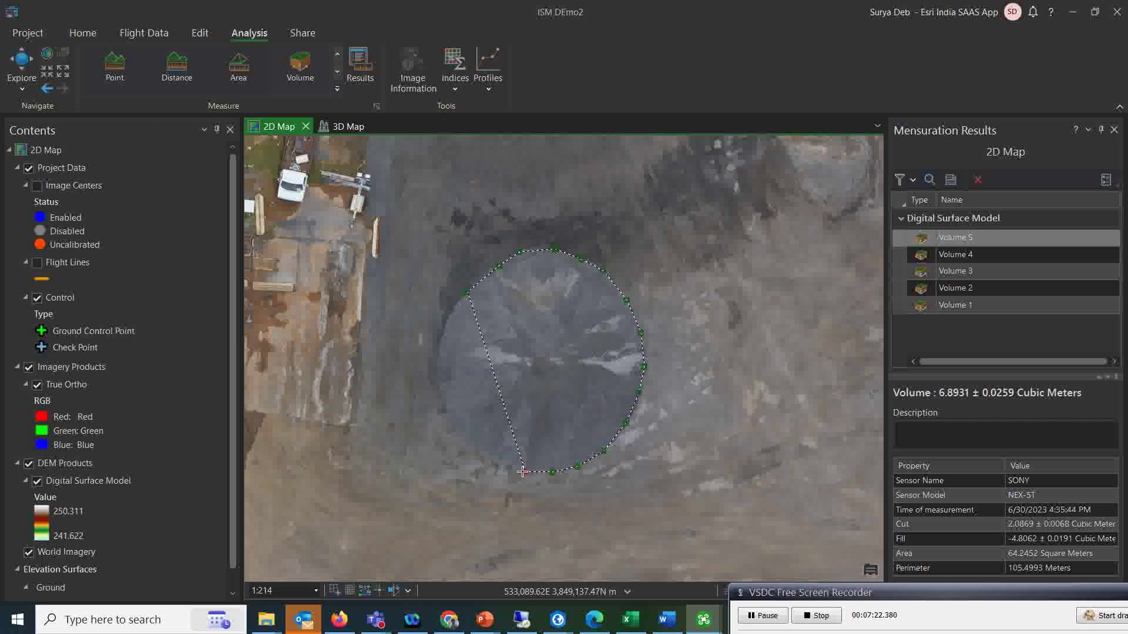
click(499, 463)
click(469, 440)
click(450, 415)
click(438, 393)
click(437, 366)
click(439, 342)
click(444, 331)
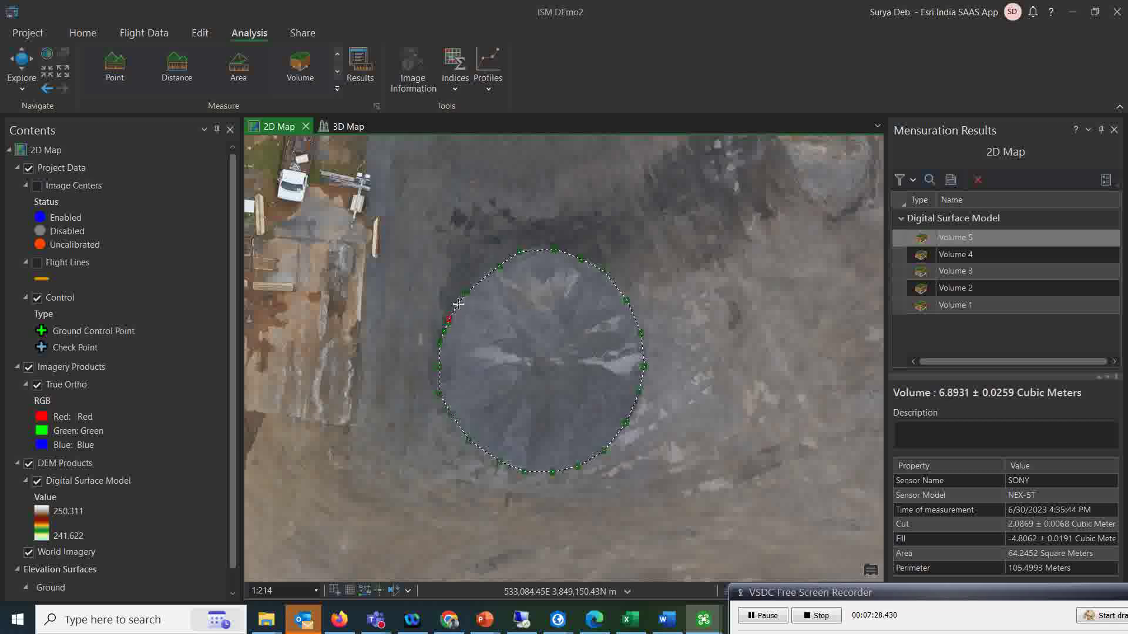
double_click(462, 308)
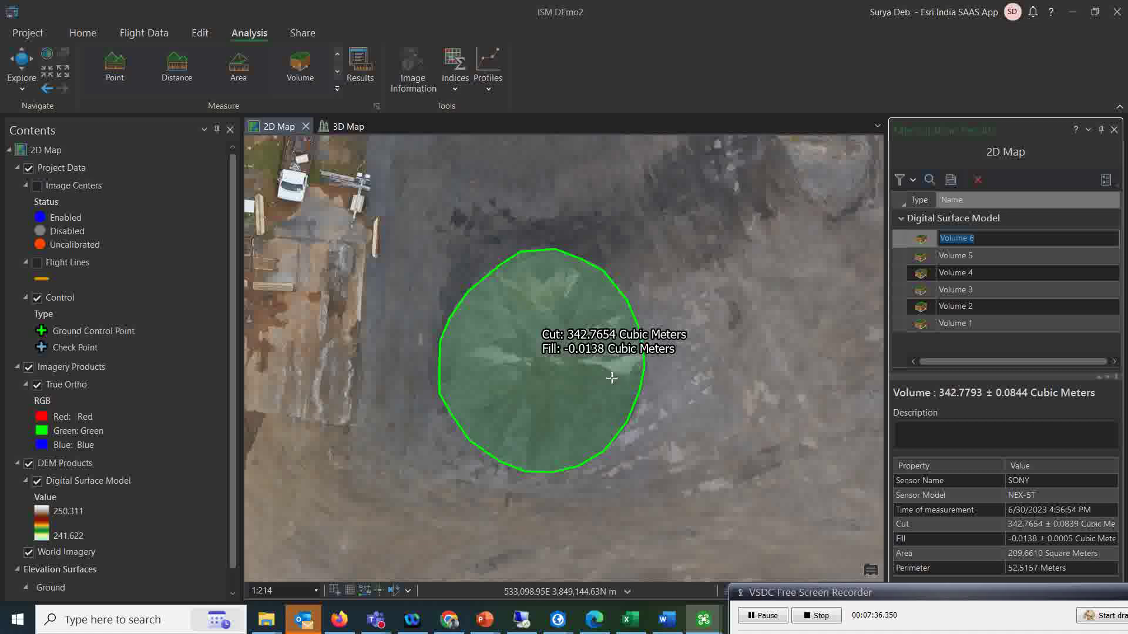
scroll(630, 378, down, 2)
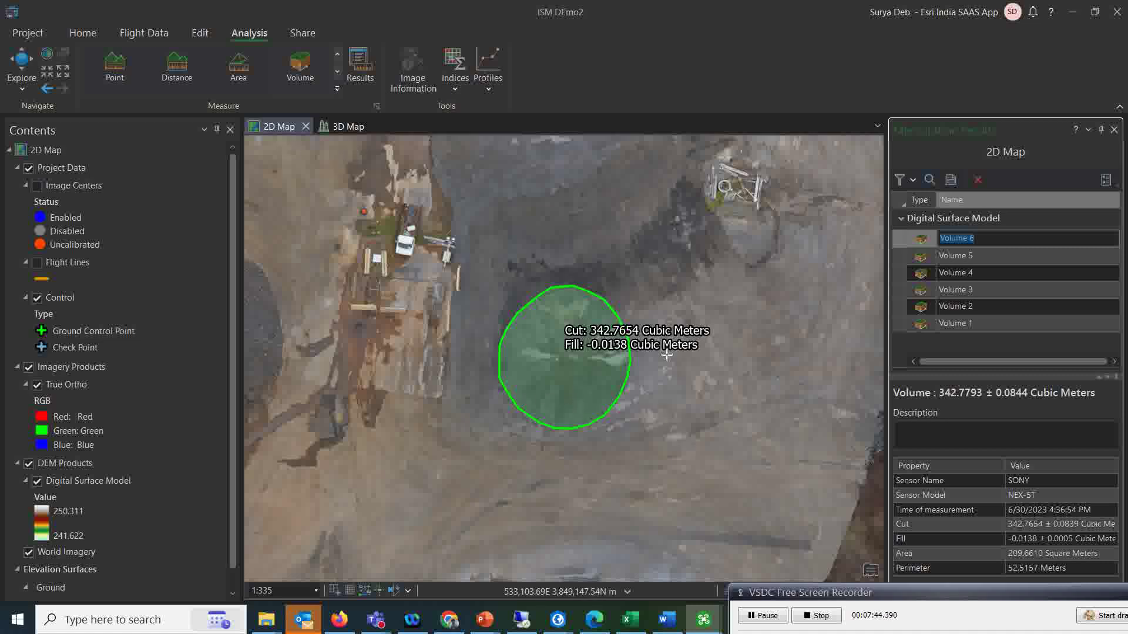
View the measured stockpile and its surroundings from different angles in the 3D map
click(346, 128)
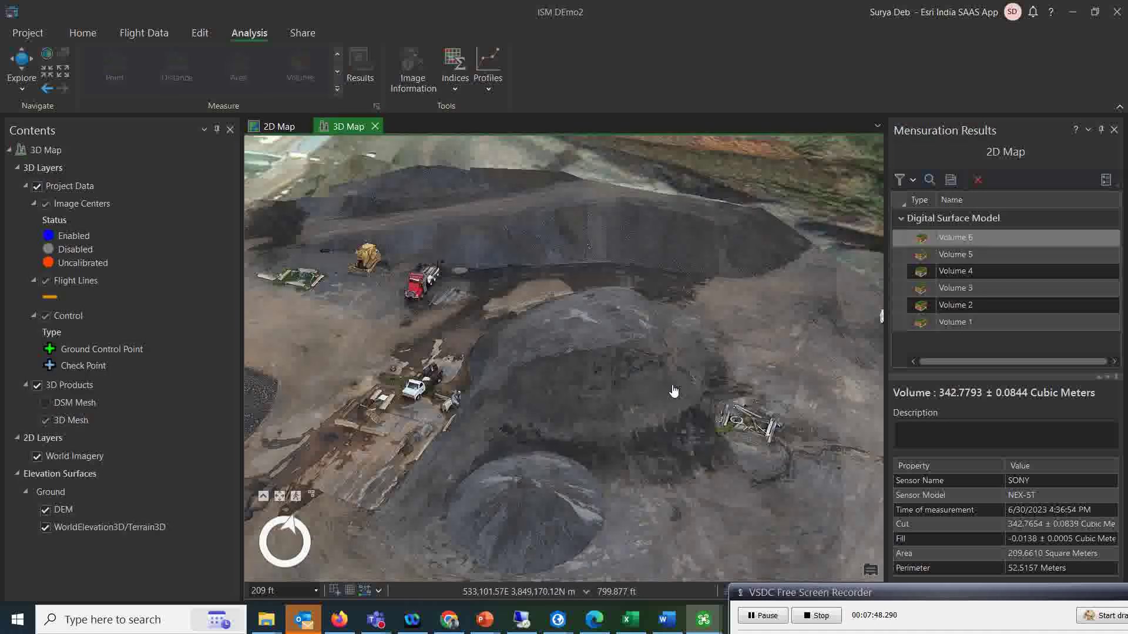
mouse_move(683, 395)
middle_down()
mouse_move(538, 389)
mouse_move(670, 391)
middle_up()
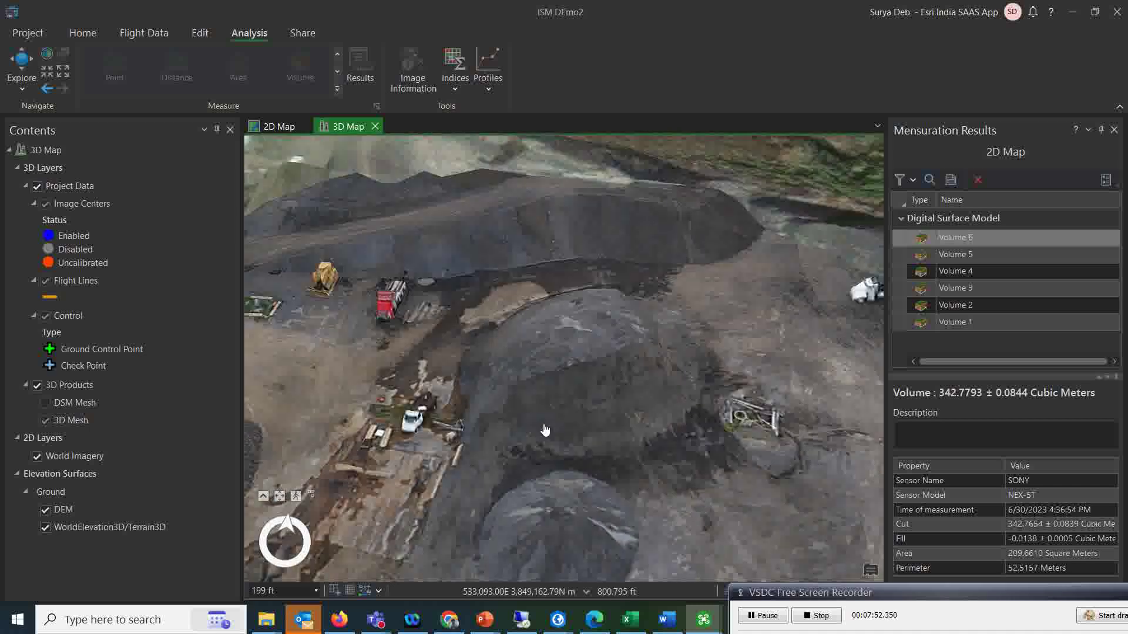
drag(544, 433, 605, 385)
middle_drag(564, 425, 609, 448)
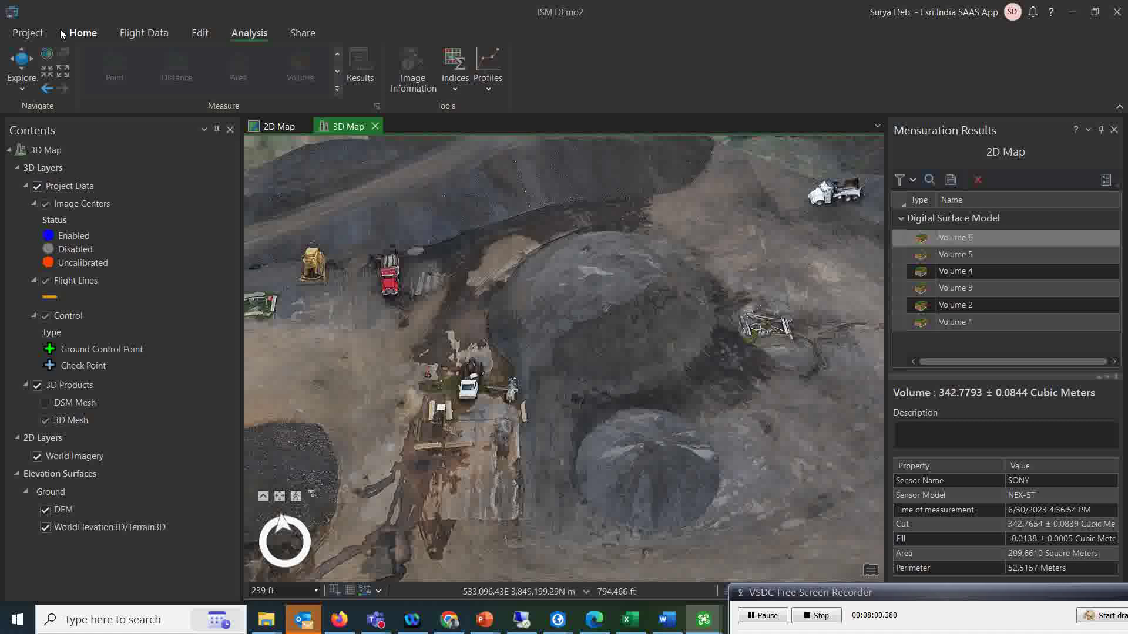
Open the processed drone project in ArcGIS Pro and accept the prompt to proceed
click(84, 34)
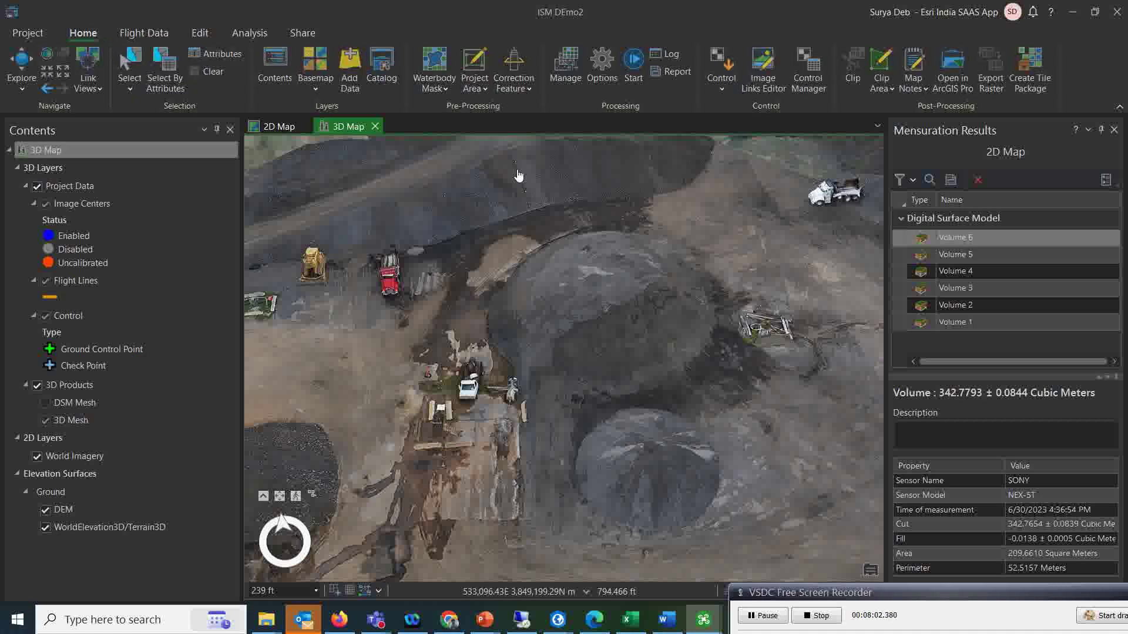
click(949, 88)
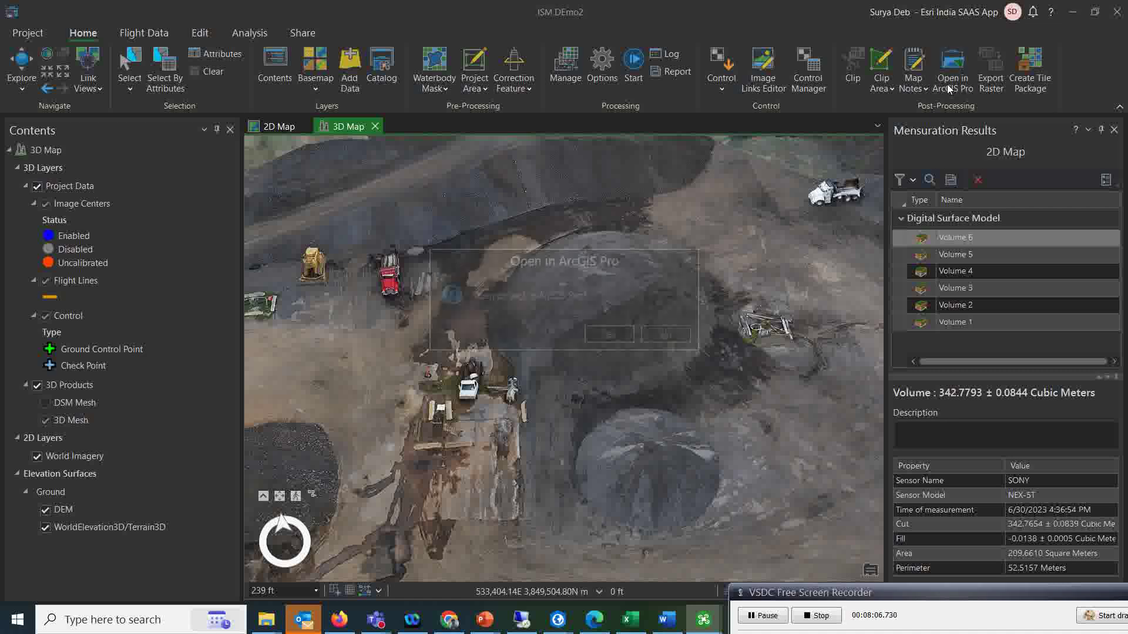
click(610, 335)
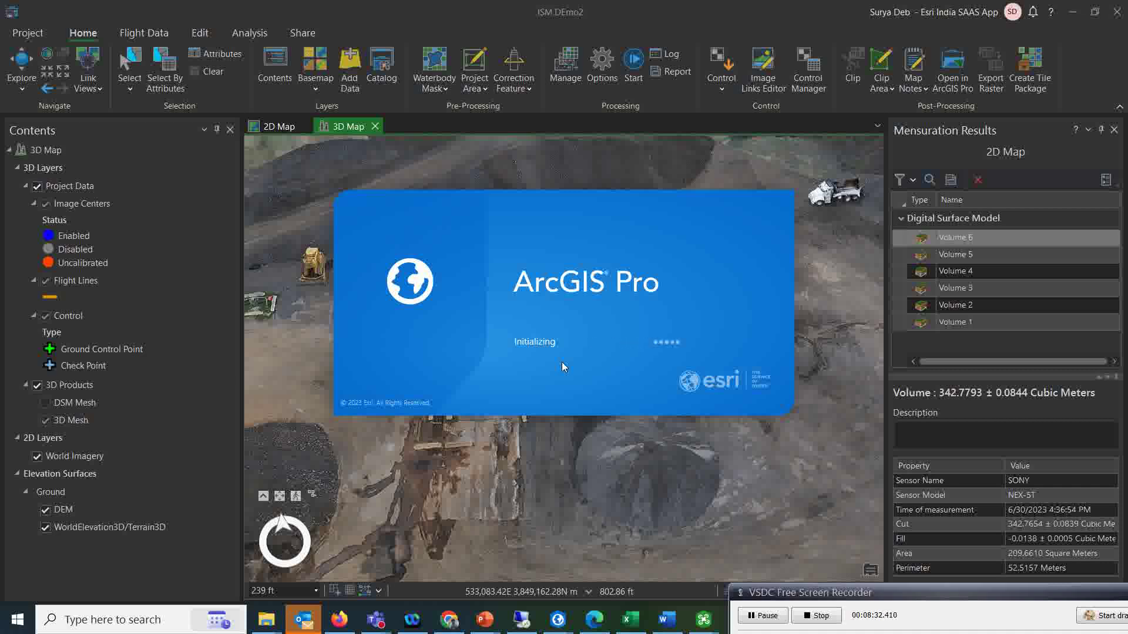
click(764, 616)
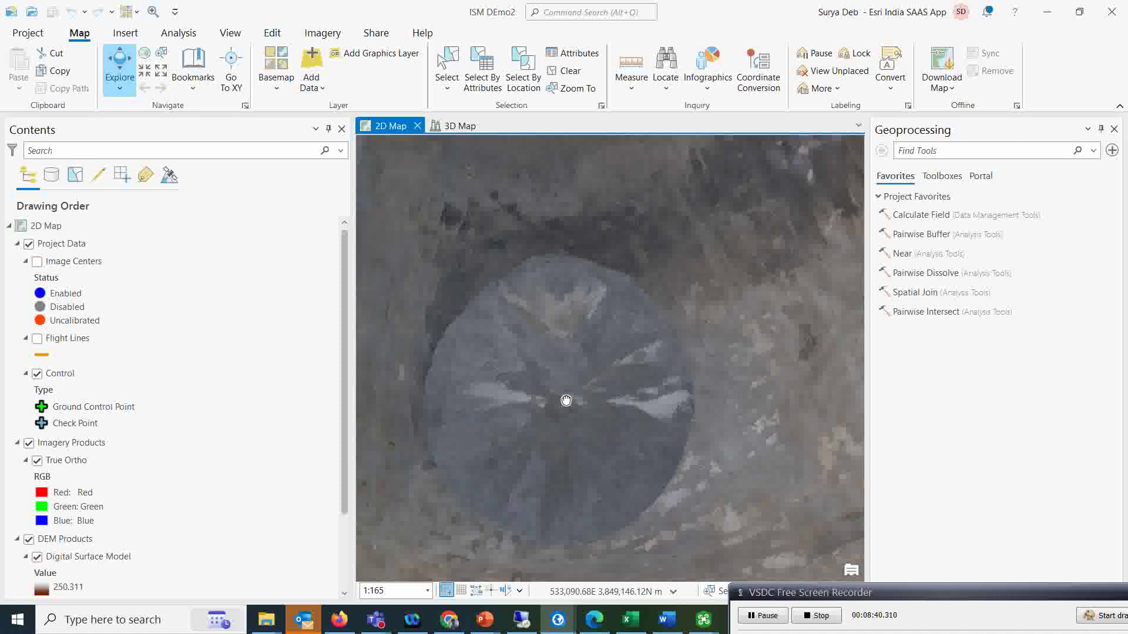
Hide the True Ortho layer in the 2D map to examine the Digital Surface Model across the stockpile site
drag(566, 398, 615, 377)
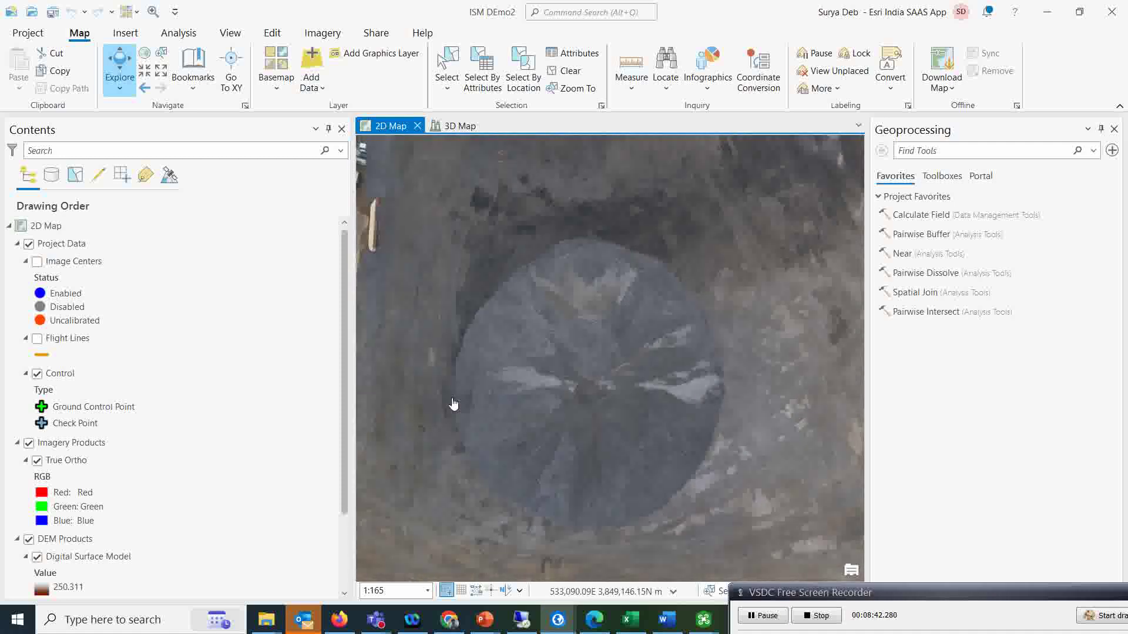
click(44, 463)
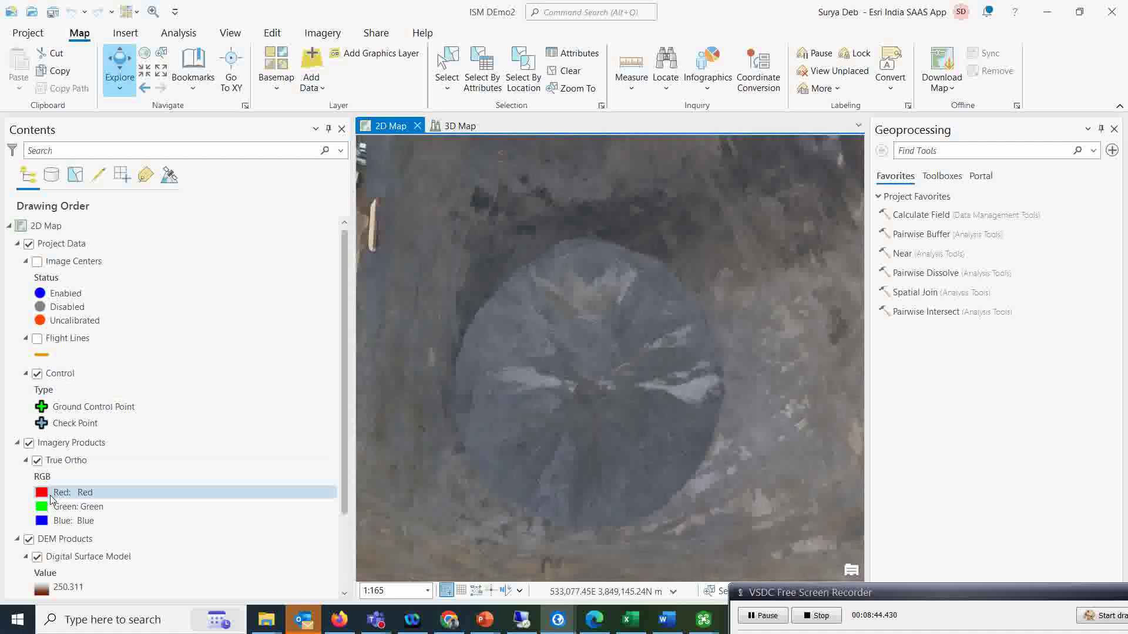
scroll(51, 493, down, 2)
click(38, 392)
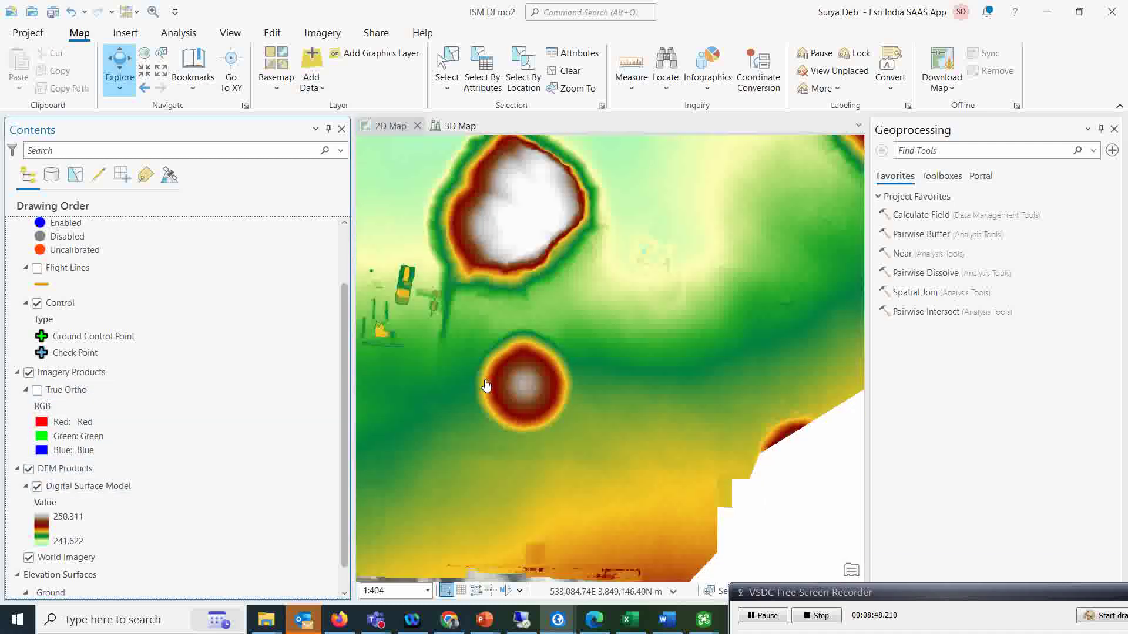
scroll(487, 385, down, 3)
drag(494, 382, 590, 402)
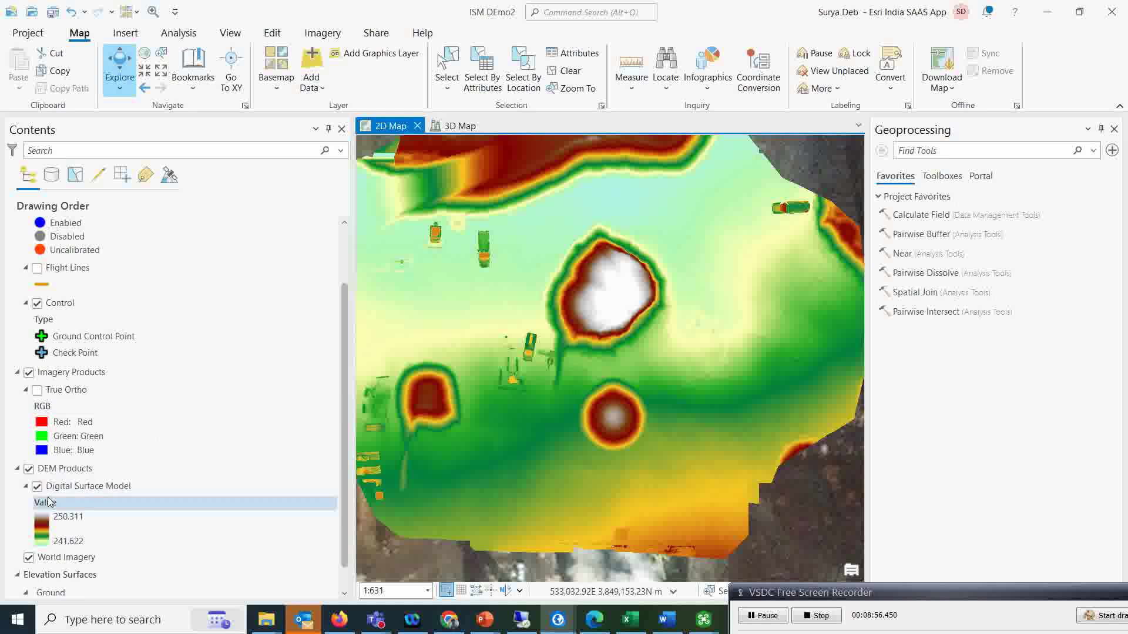
Create a new slope layer from the Digital Surface Model with the Slope raster function
click(317, 34)
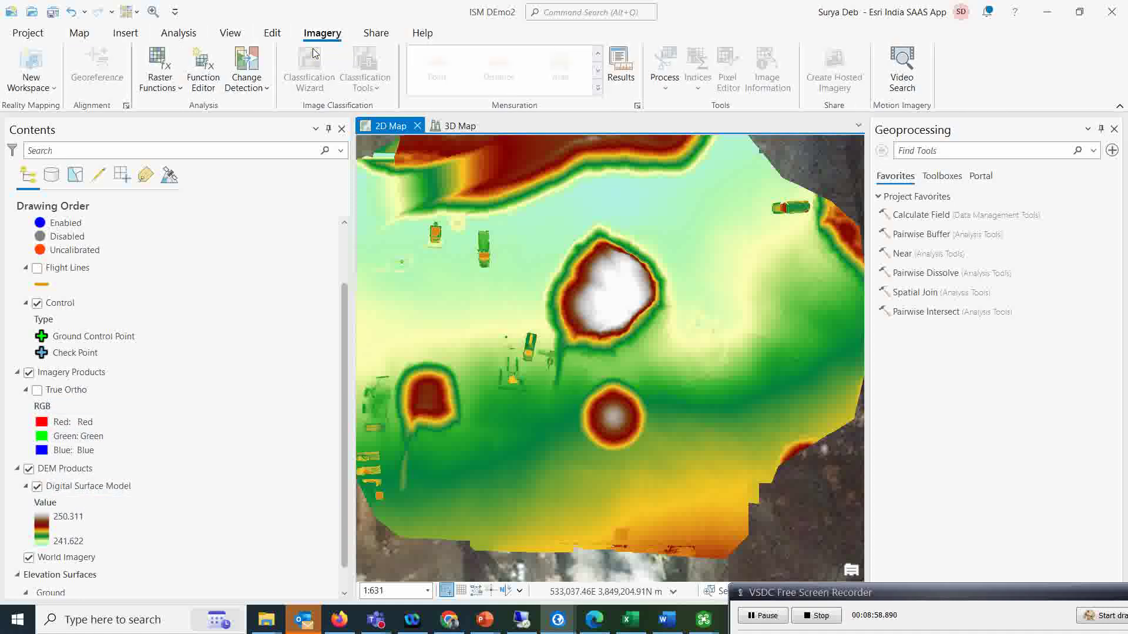
click(158, 65)
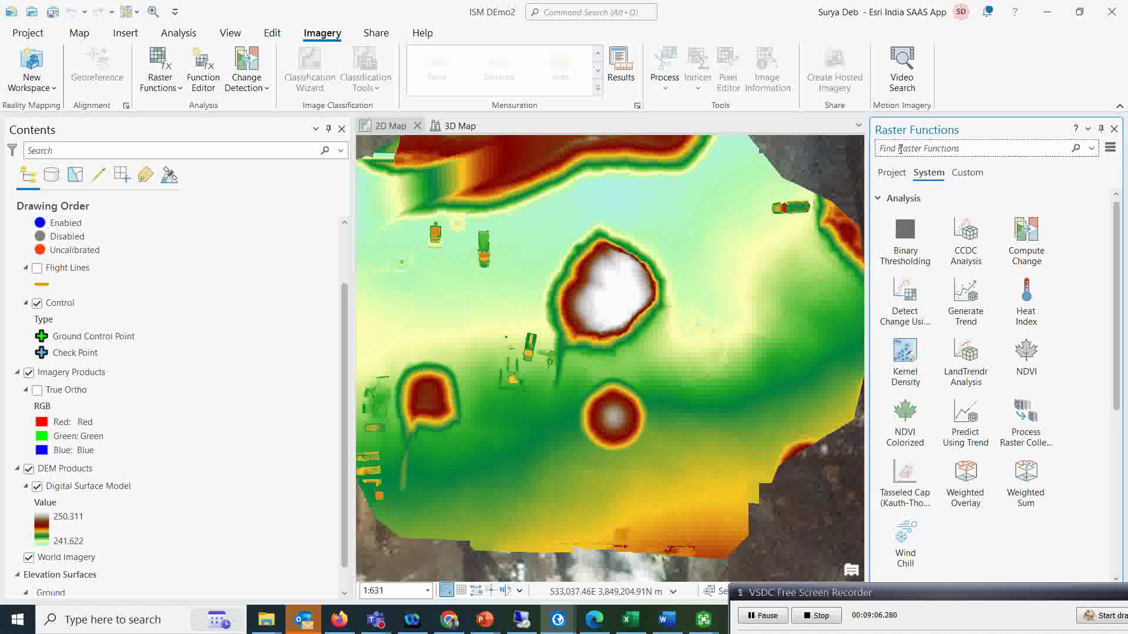
text(slope)
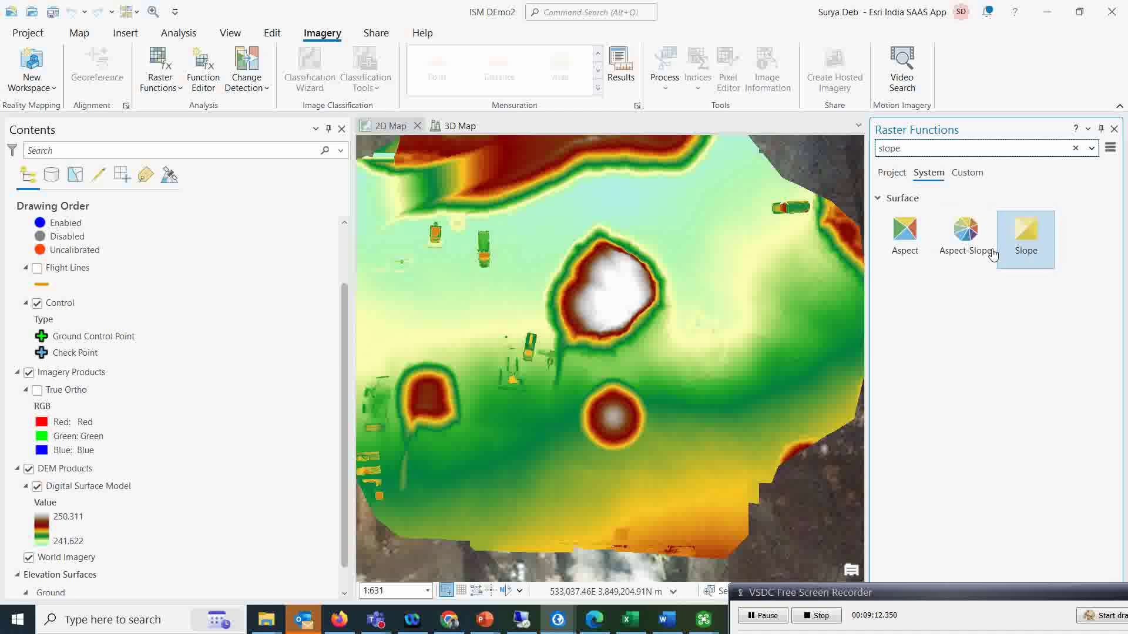
click(1026, 243)
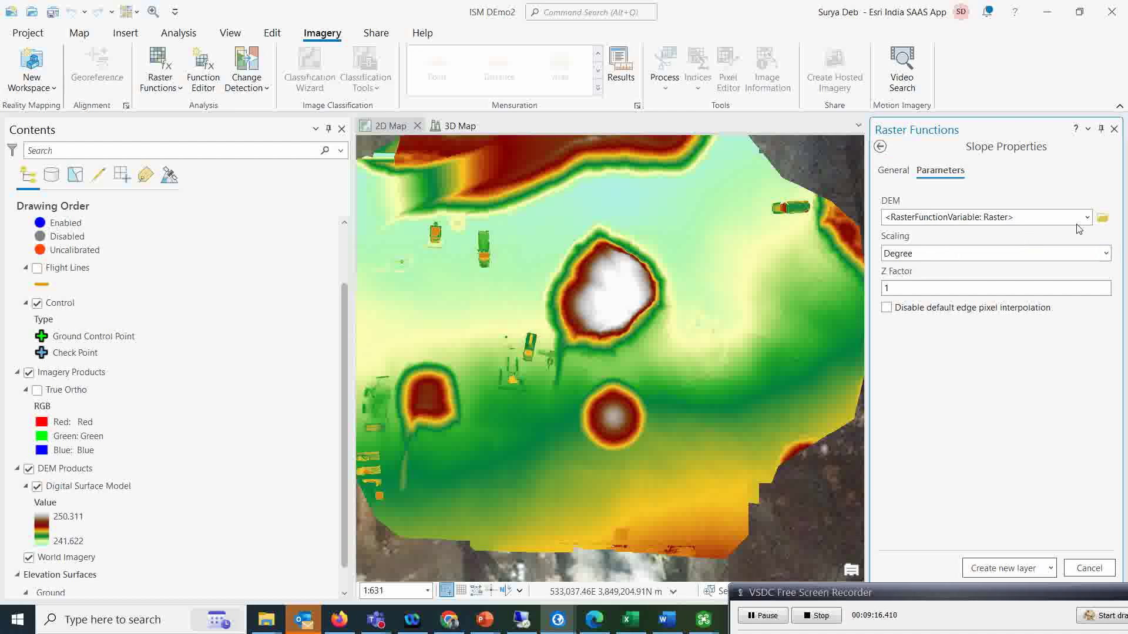
click(1087, 218)
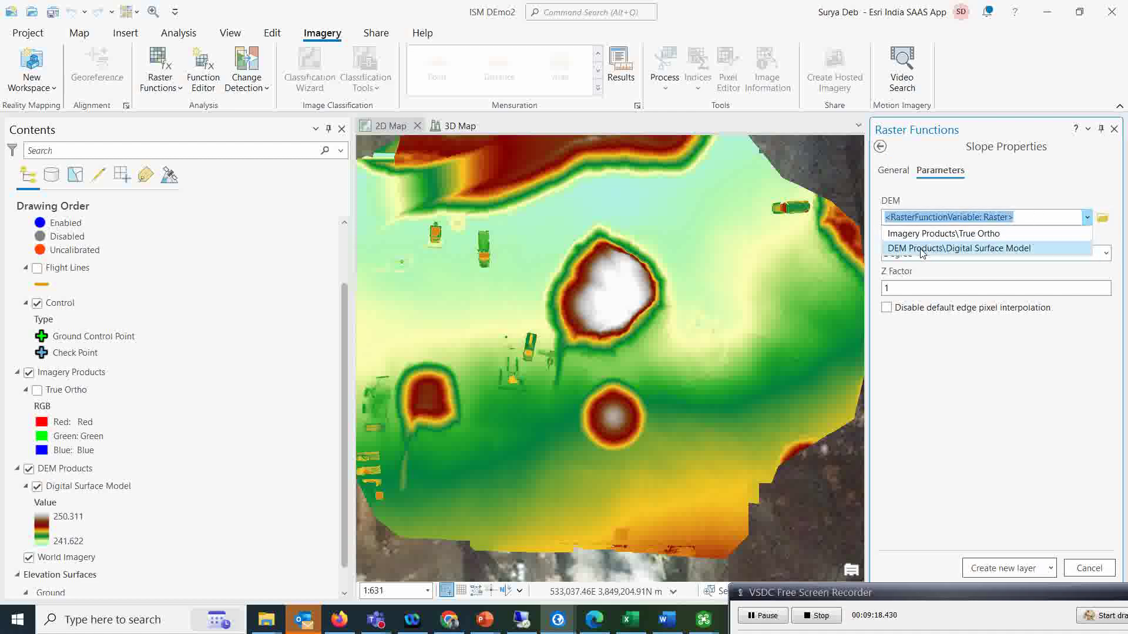
click(953, 249)
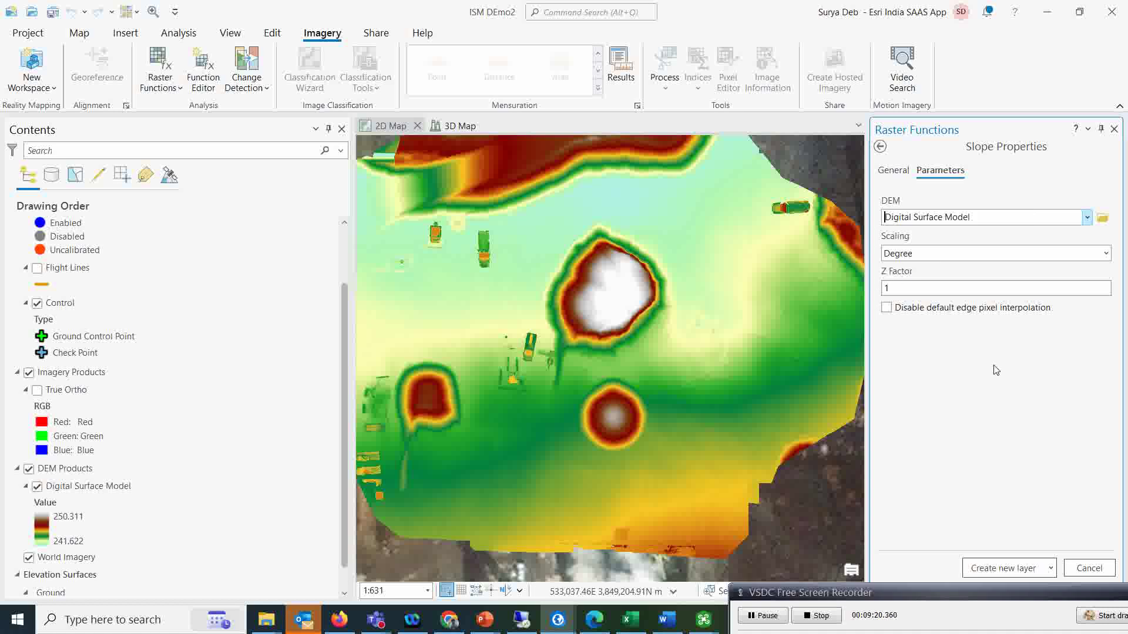
click(1002, 568)
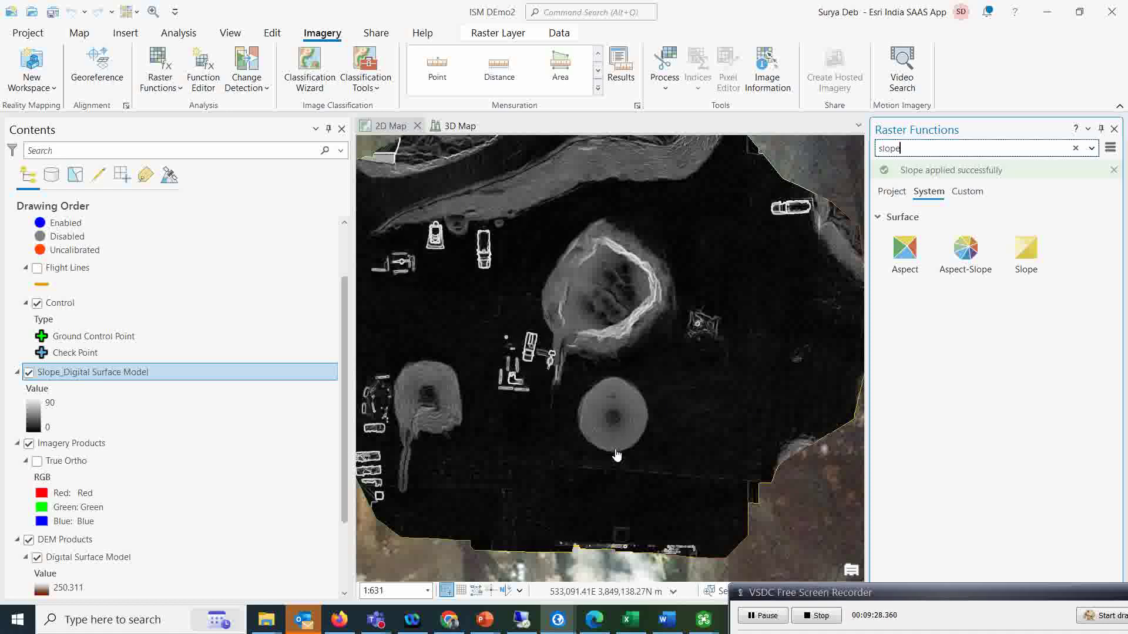
Create a new layer from the Digital Surface Model with the Shaded Relief raster function
click(1075, 149)
text(shaded)
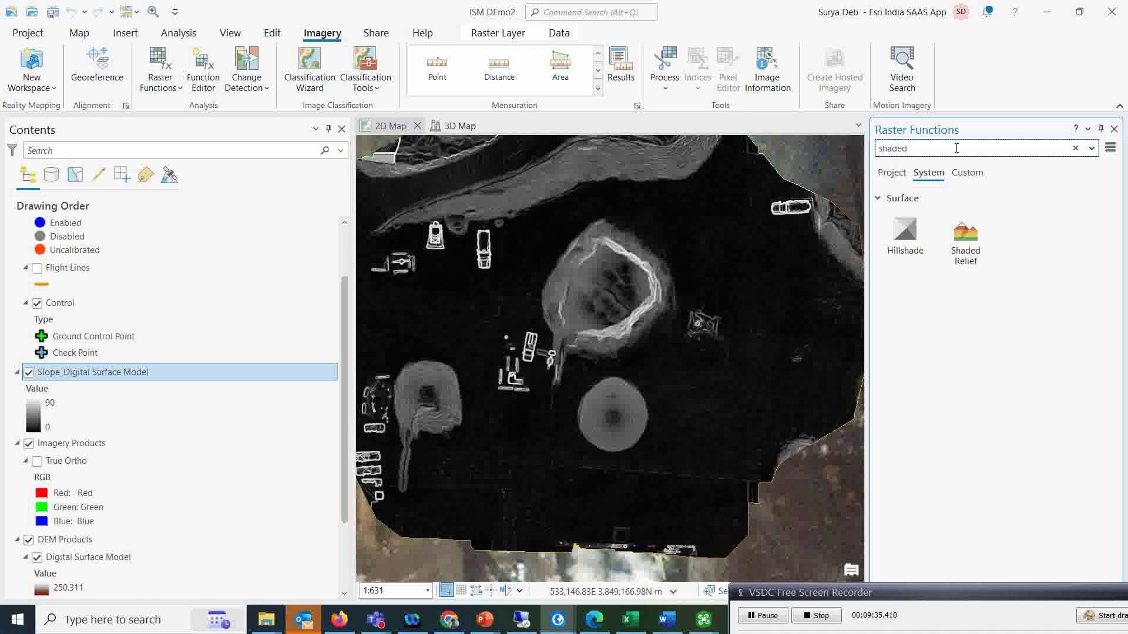
click(970, 243)
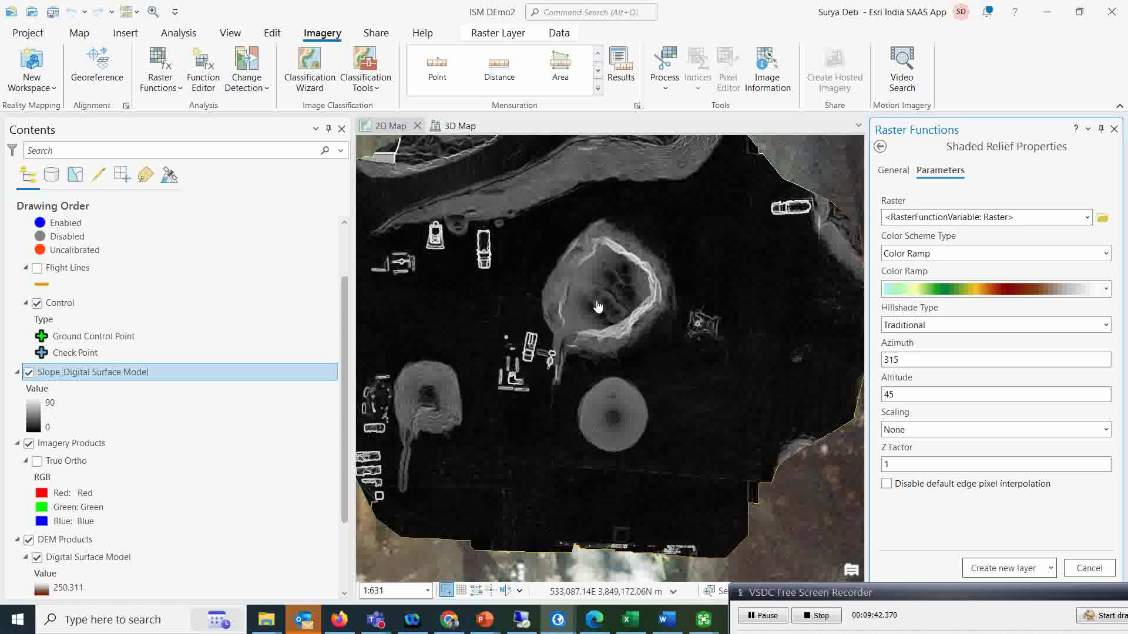
click(1086, 222)
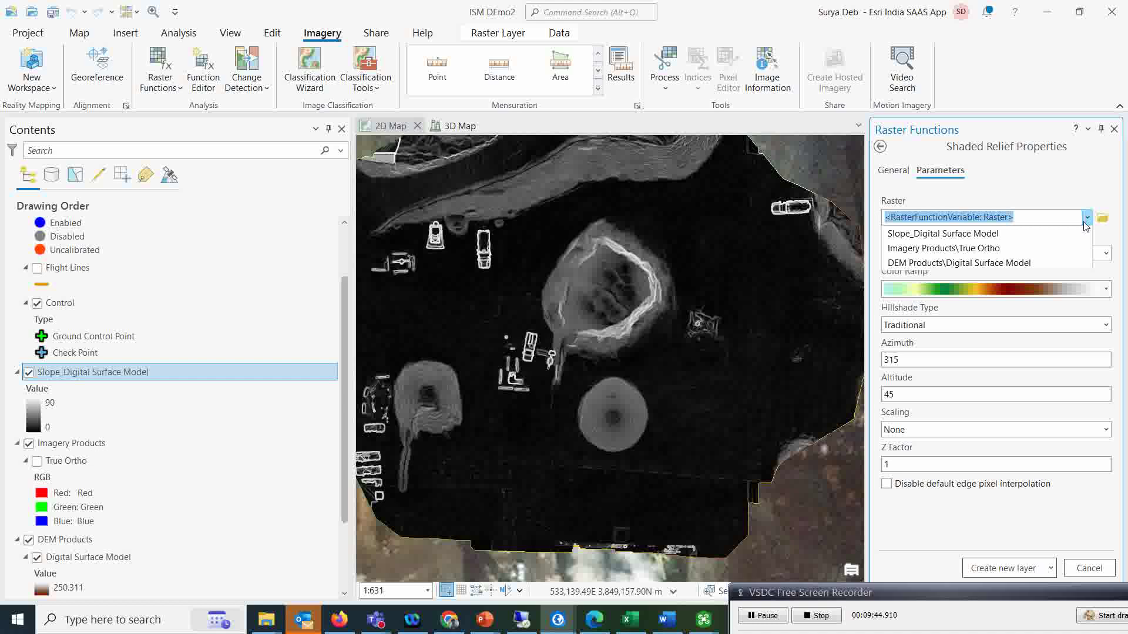
click(953, 264)
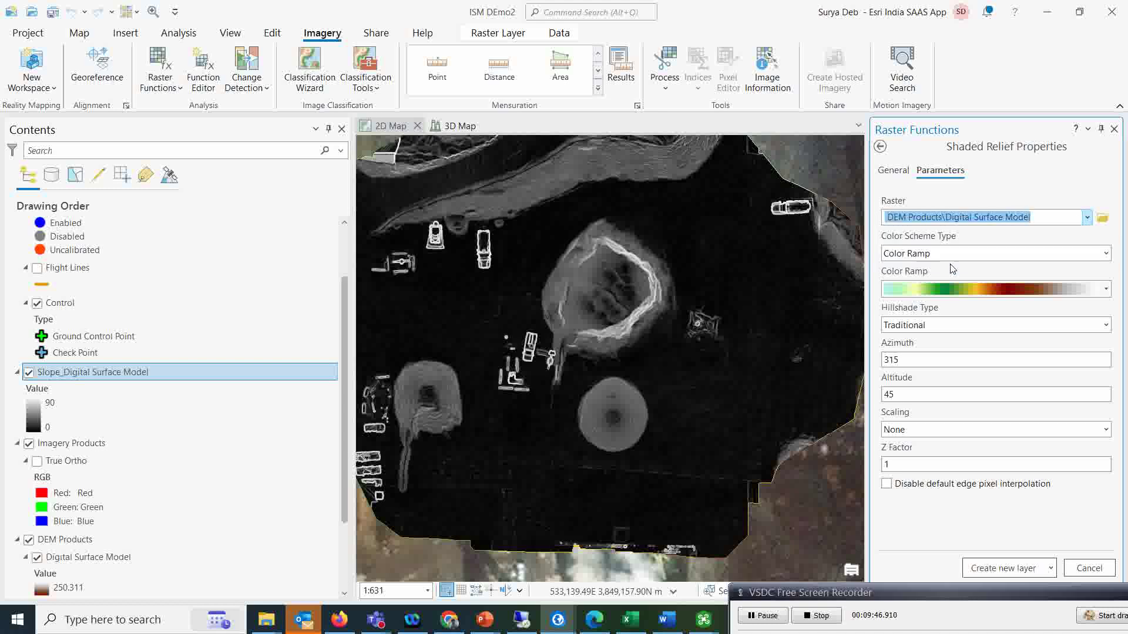
click(996, 566)
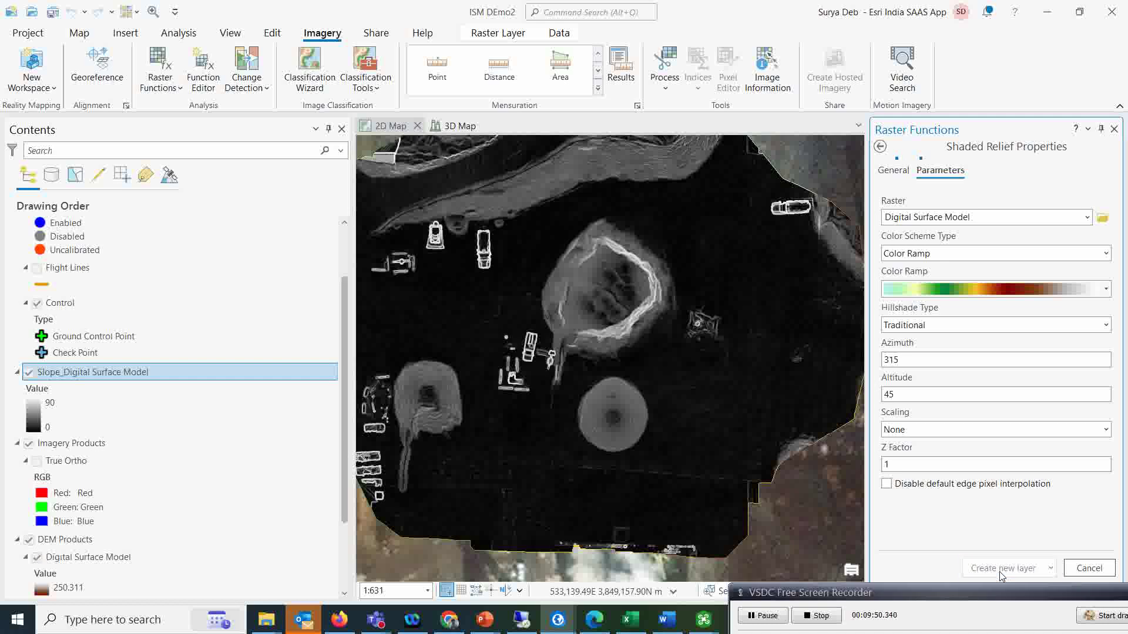
Examine the stockpiles up close on the shaded relief layer in the 2D map
scroll(635, 425, up, 3)
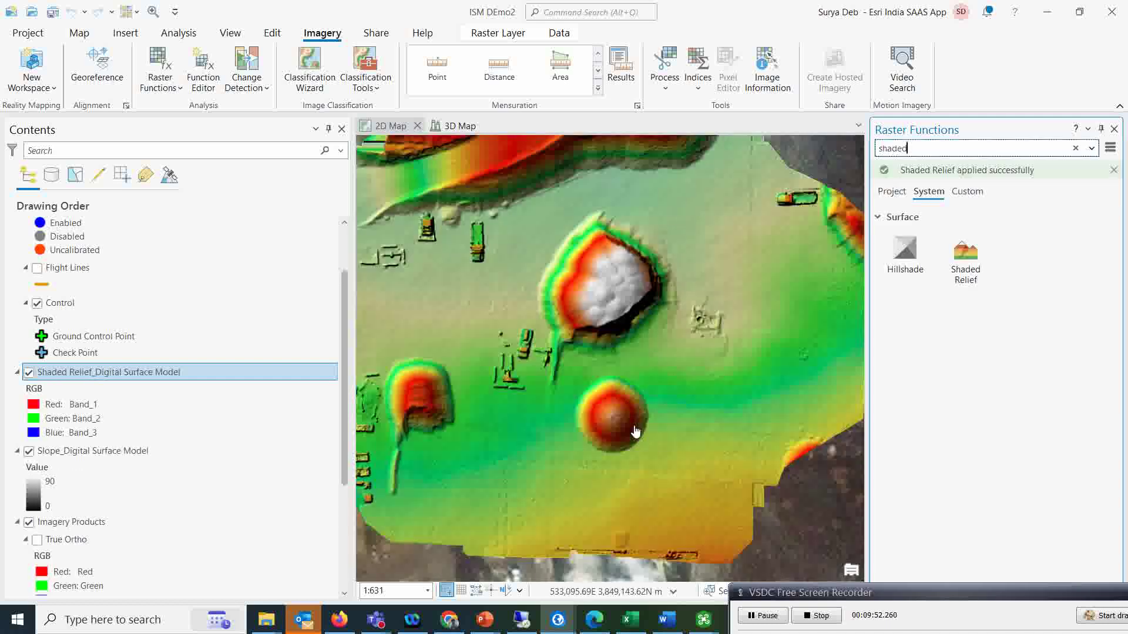
drag(570, 343, 622, 389)
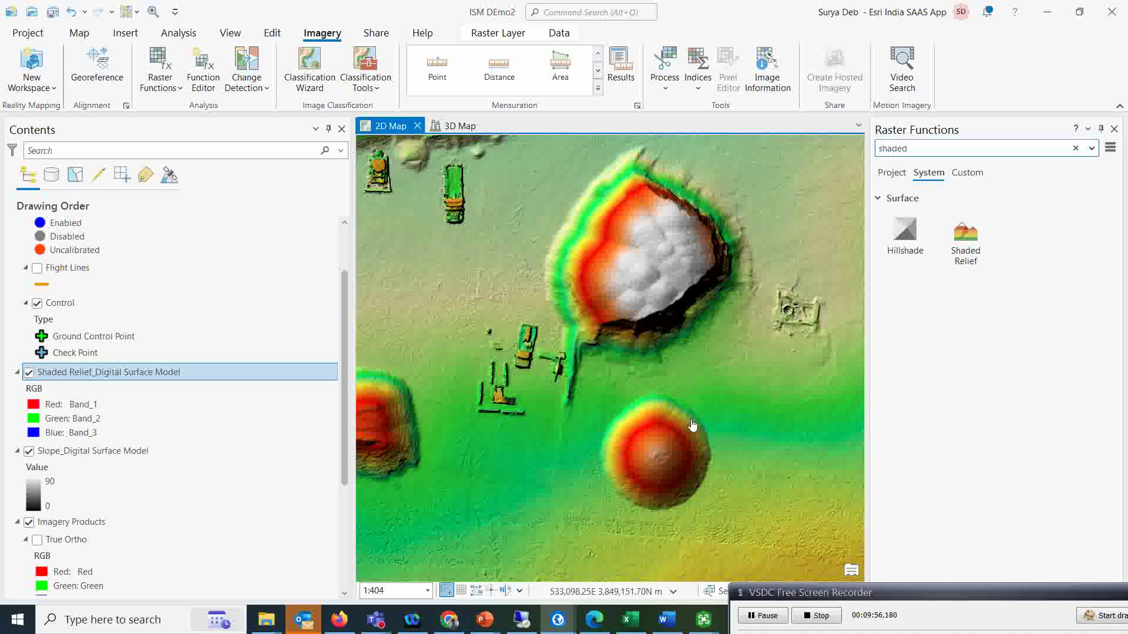
drag(608, 247, 688, 246)
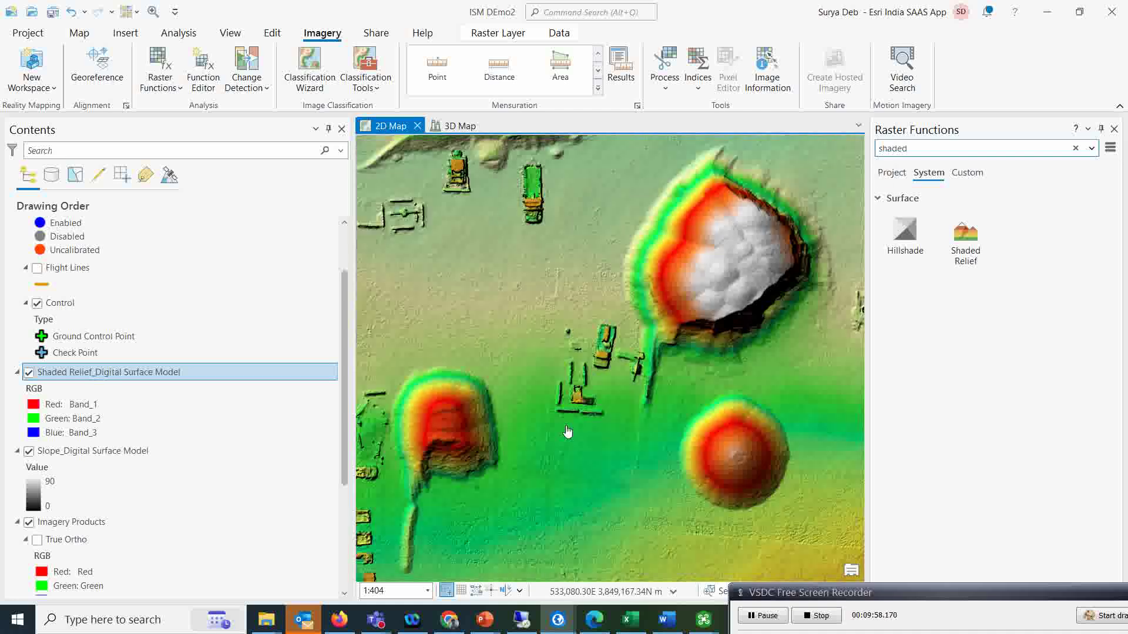
drag(756, 403, 703, 422)
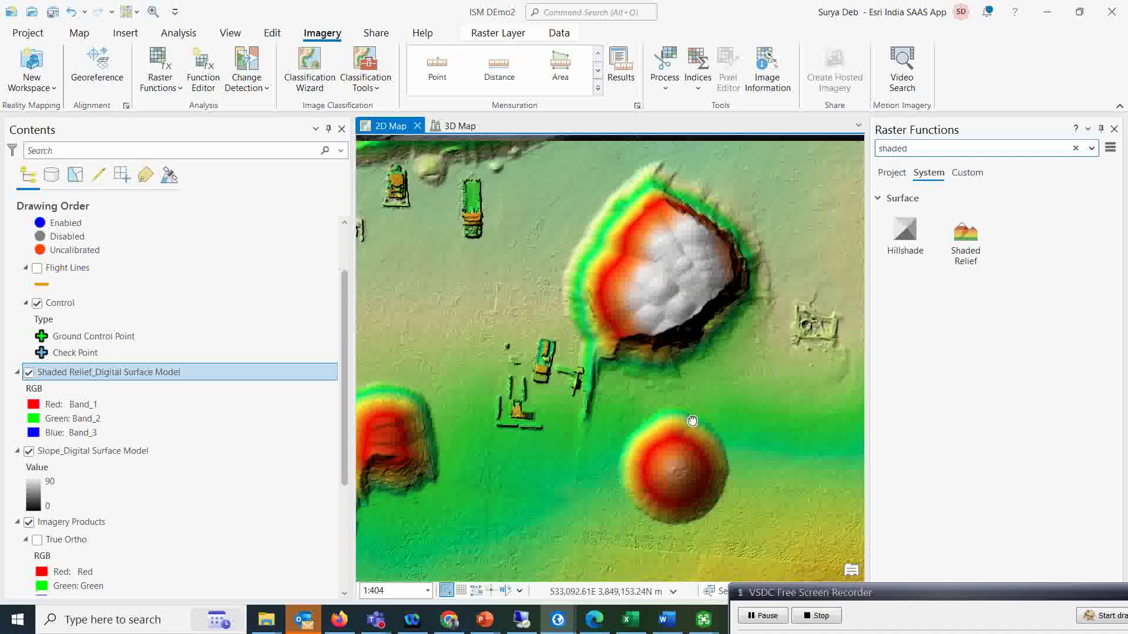
Switch to the 3D map and examine the stockpiles on the 3D mesh from several angles
click(460, 126)
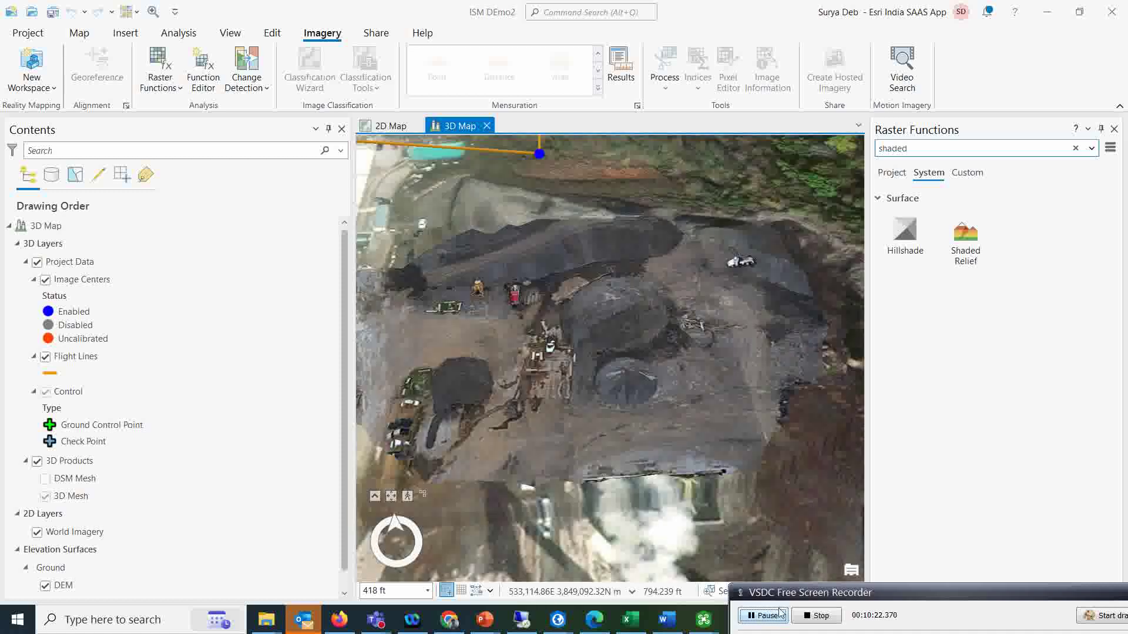
scroll(647, 399, up, 3)
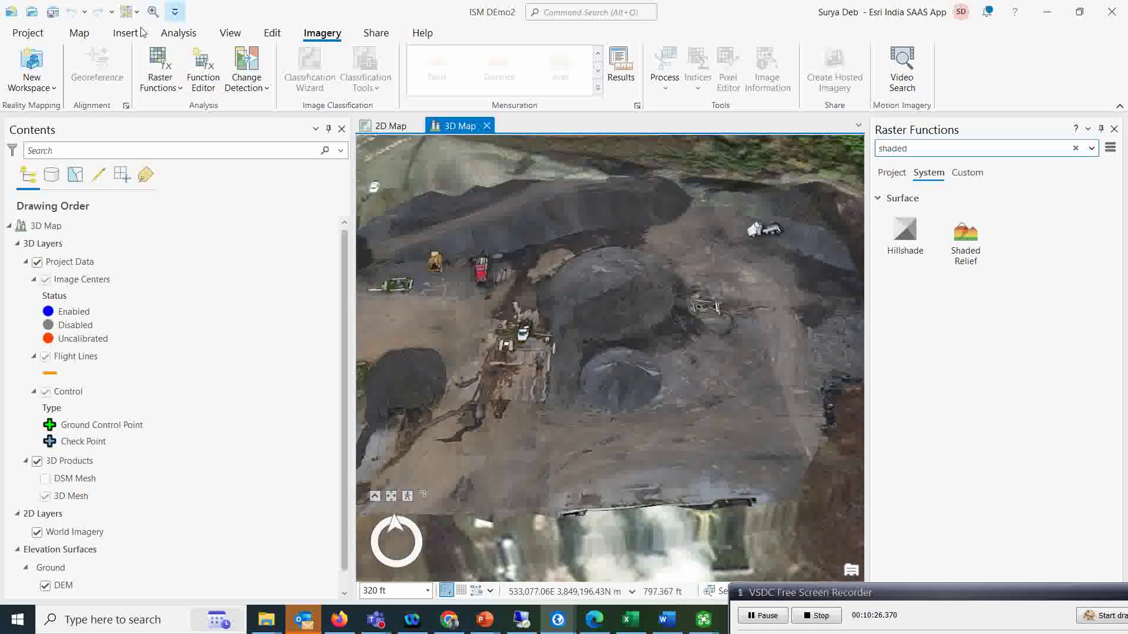
click(79, 33)
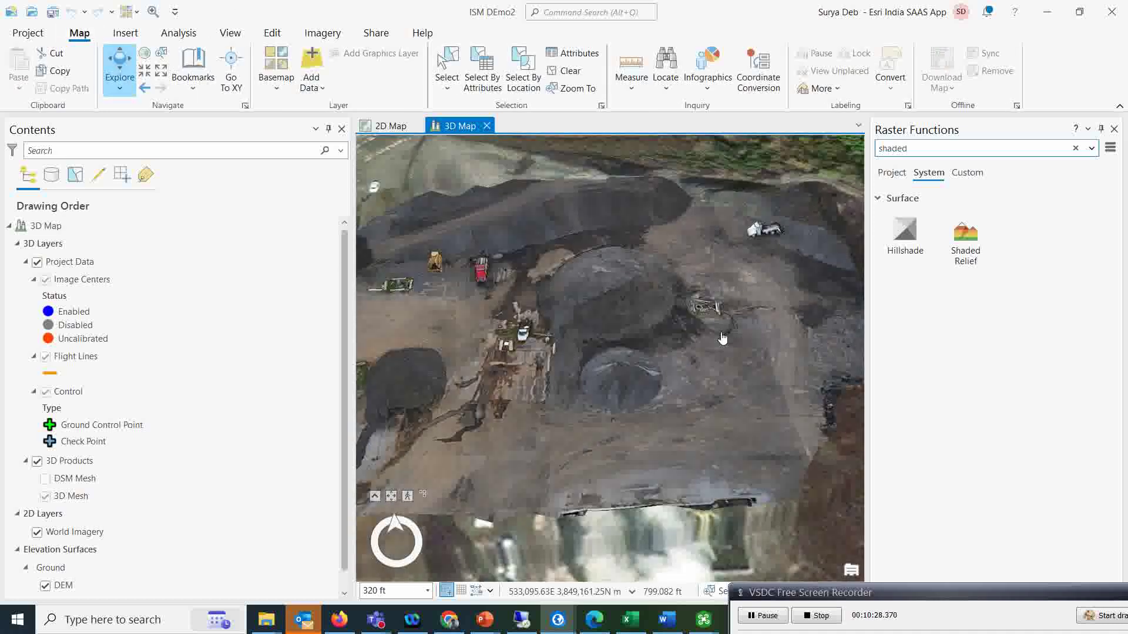
scroll(723, 376, up, 2)
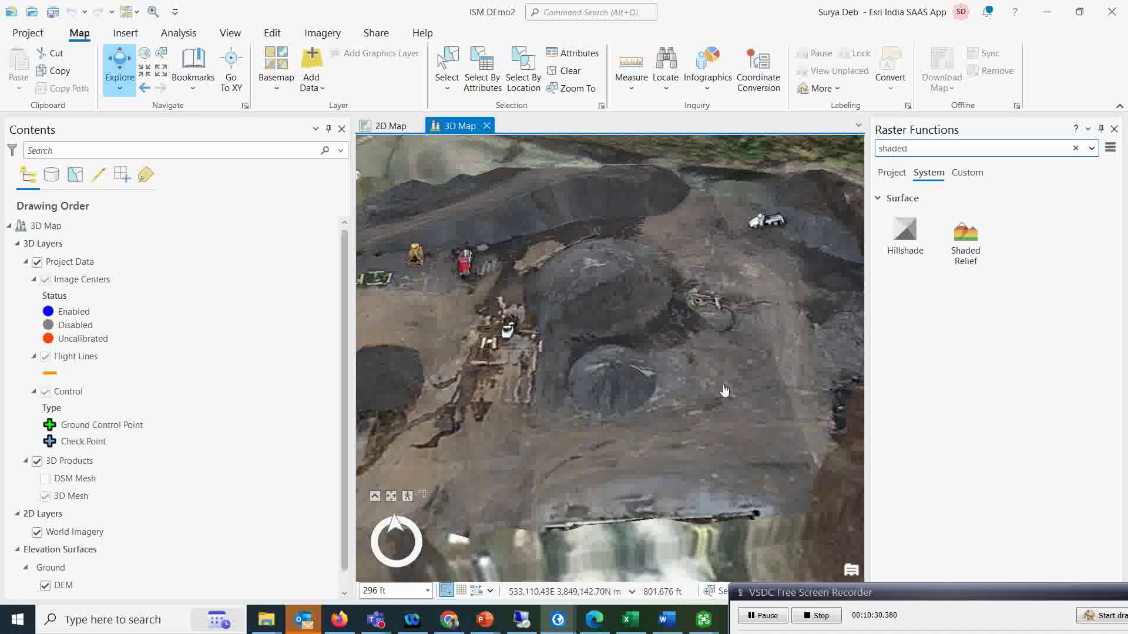
scroll(722, 376, up, 2)
scroll(697, 373, up, 4)
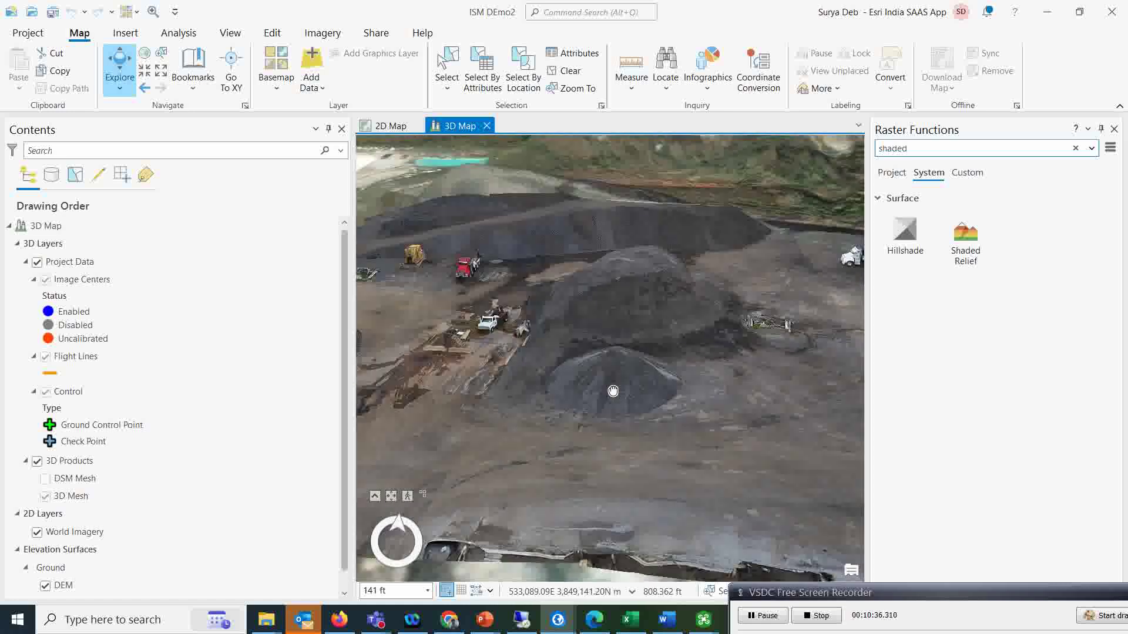
scroll(621, 414, up, 3)
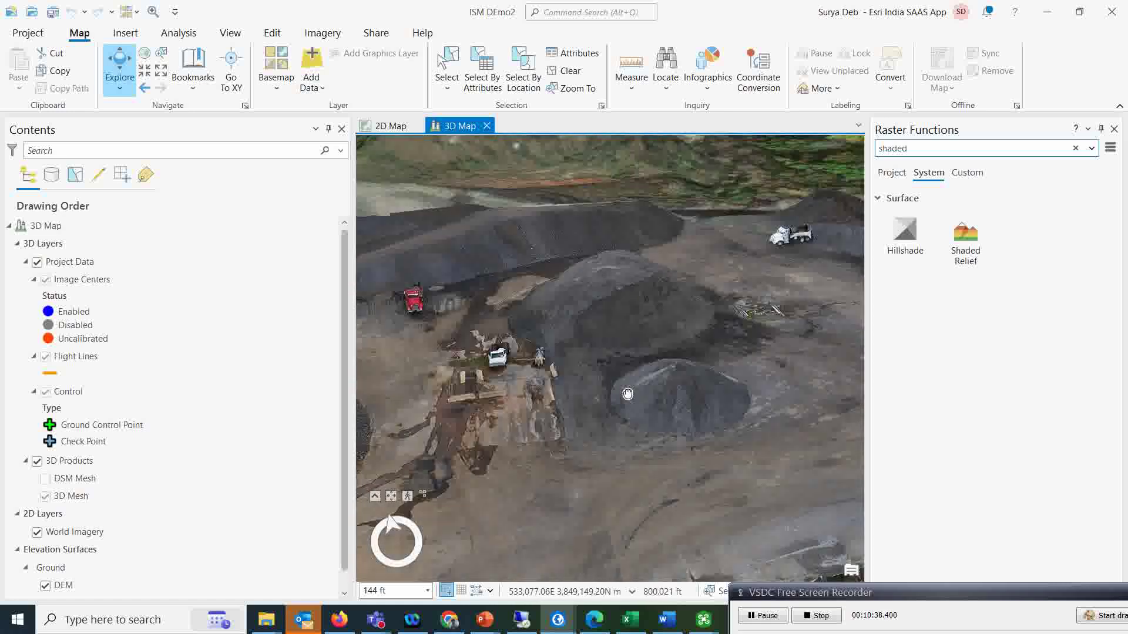
mouse_move(674, 416)
middle_down()
mouse_move(692, 393)
mouse_move(594, 409)
mouse_move(609, 371)
middle_up()
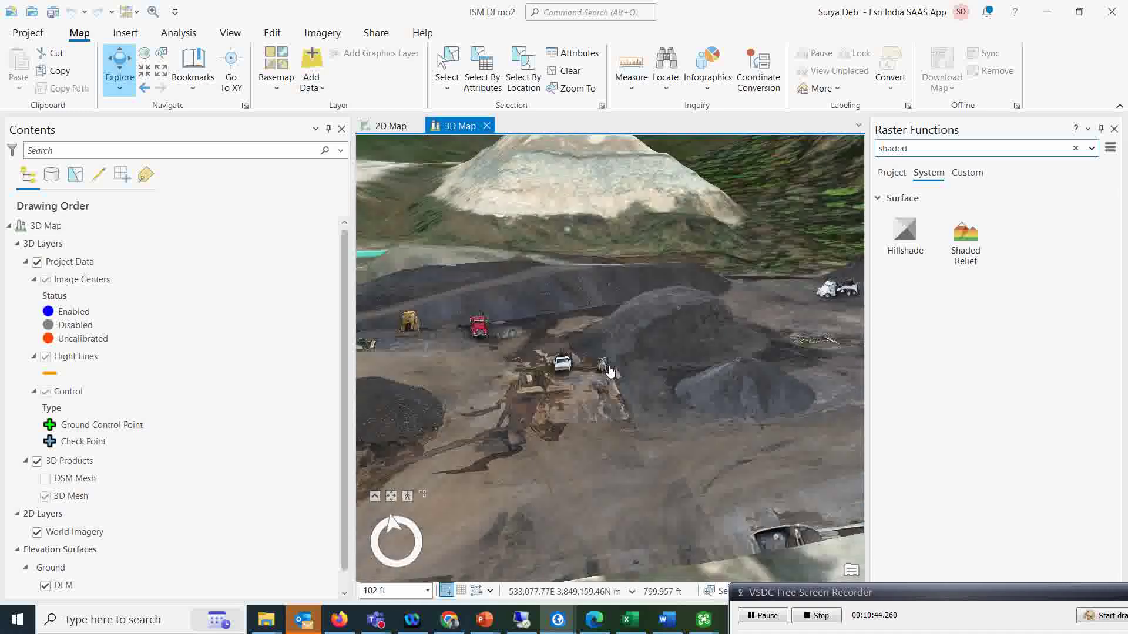